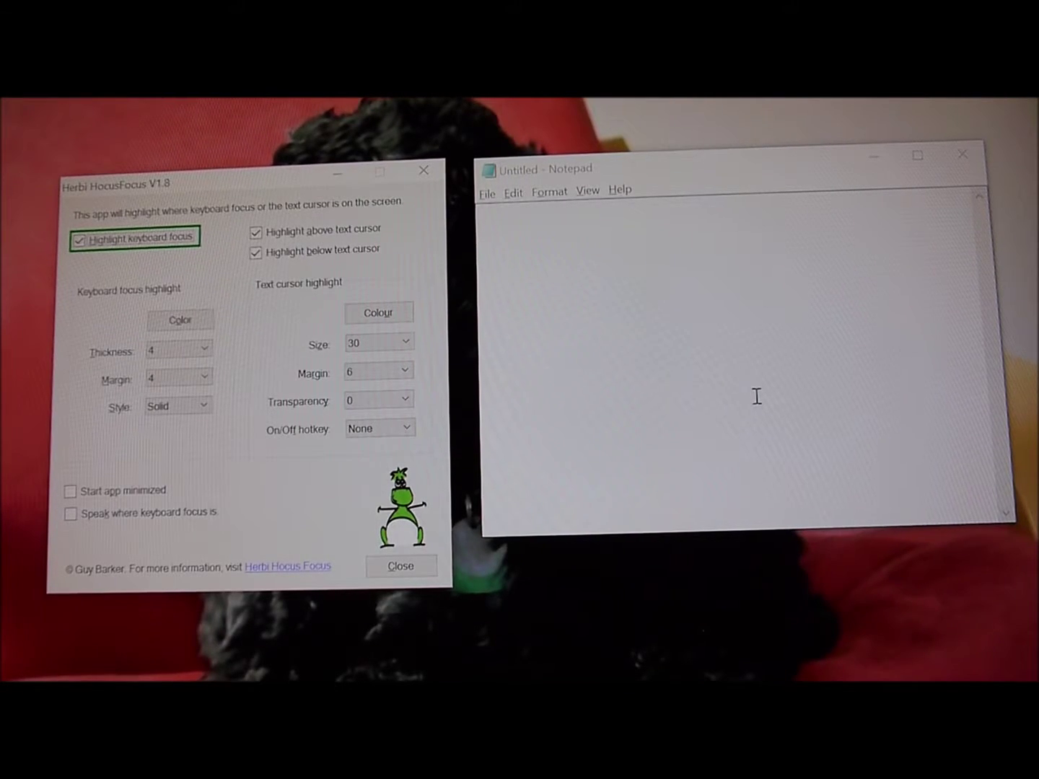
Step the green focus highlight through Color, Thickness, Margin, Style and the checkboxes to Colour
key("Tab")
key("Tab")
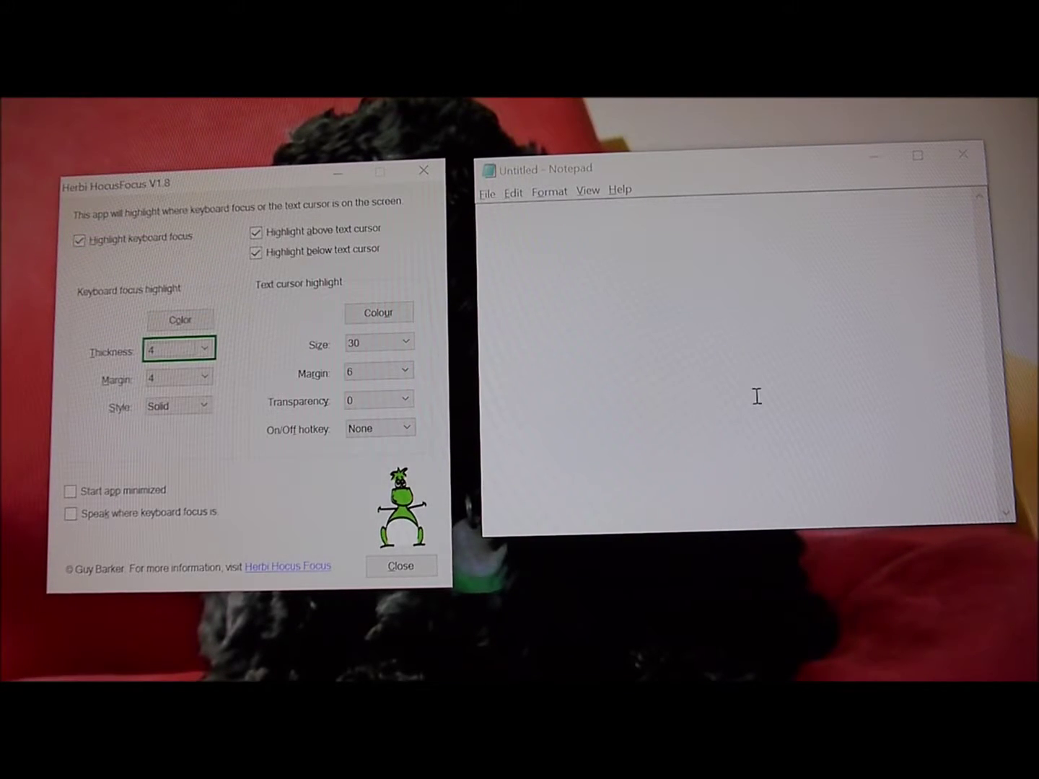
key("Tab")
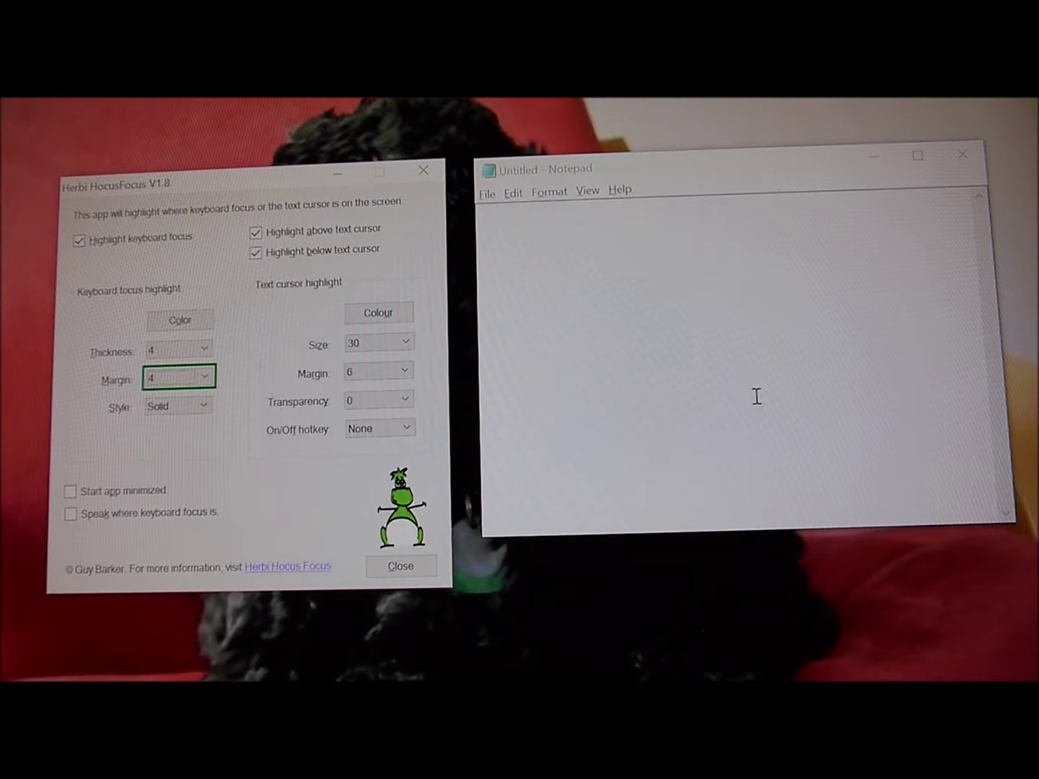
key("Tab")
key("Tab")
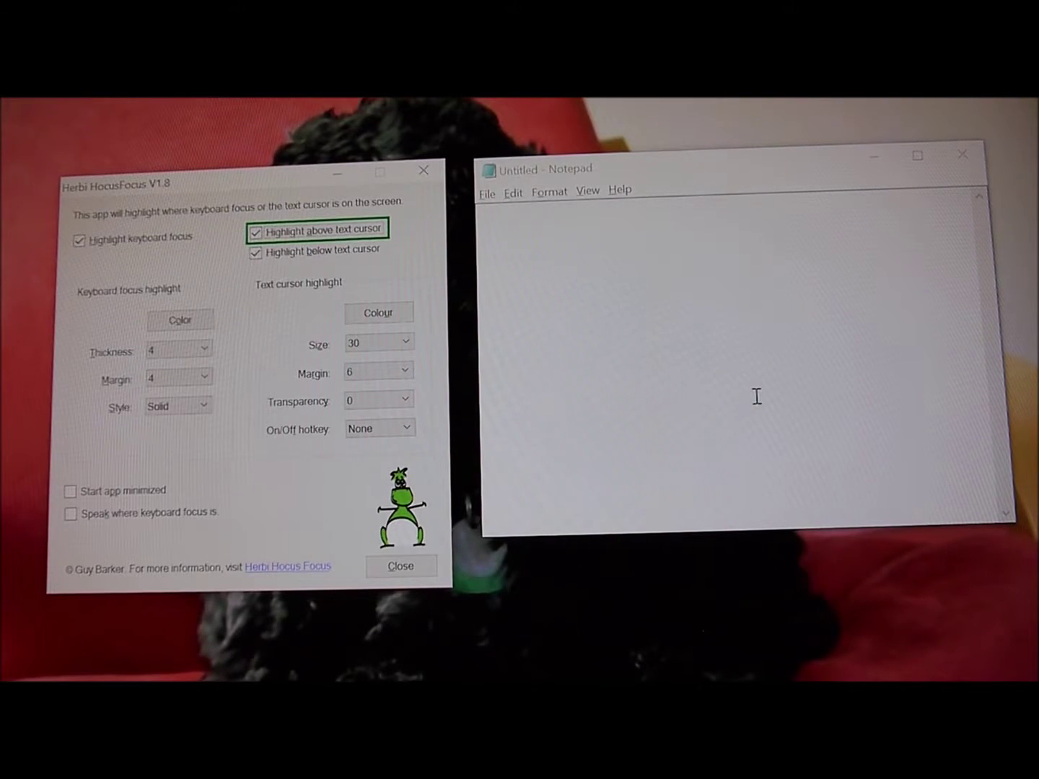
key("Tab")
key("Tab")
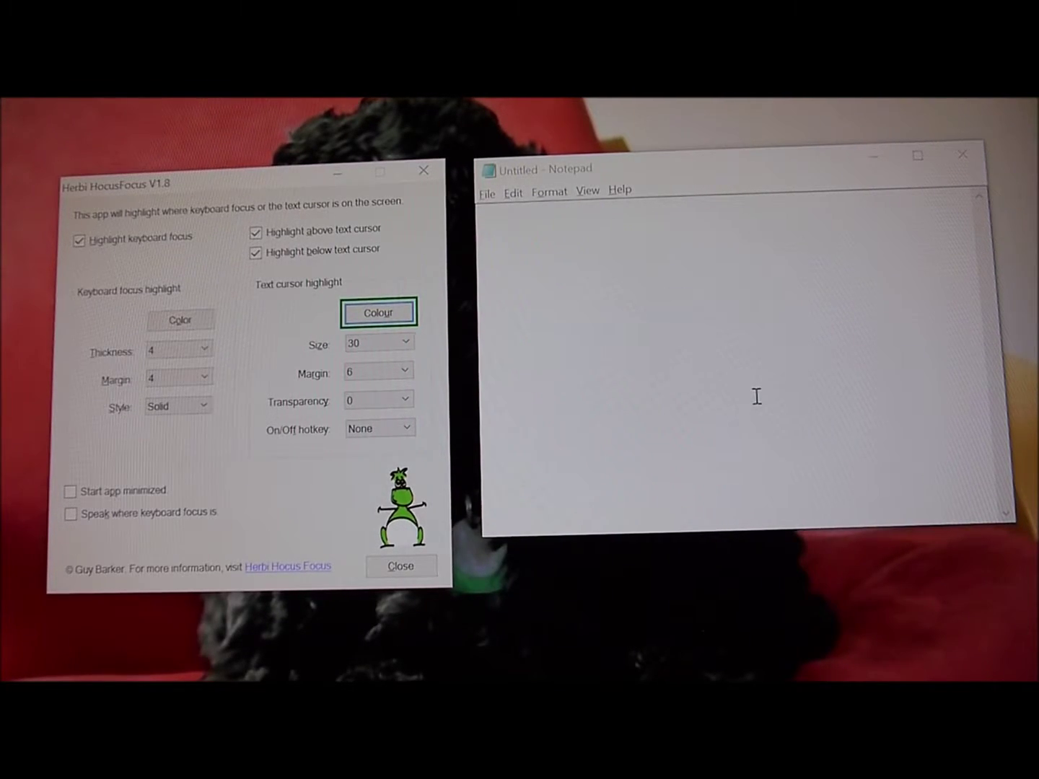
key("alt+Tab")
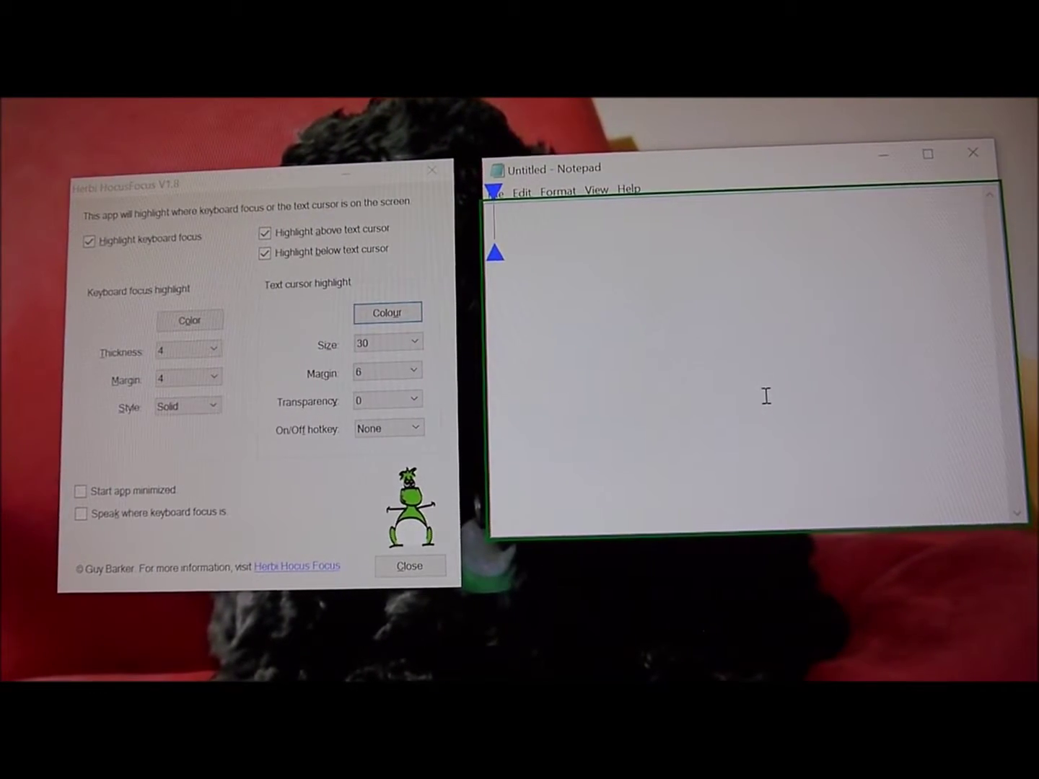
Type 'Now is the winter of our discontent' in Notepad and return the caret to the line start
type("Now")
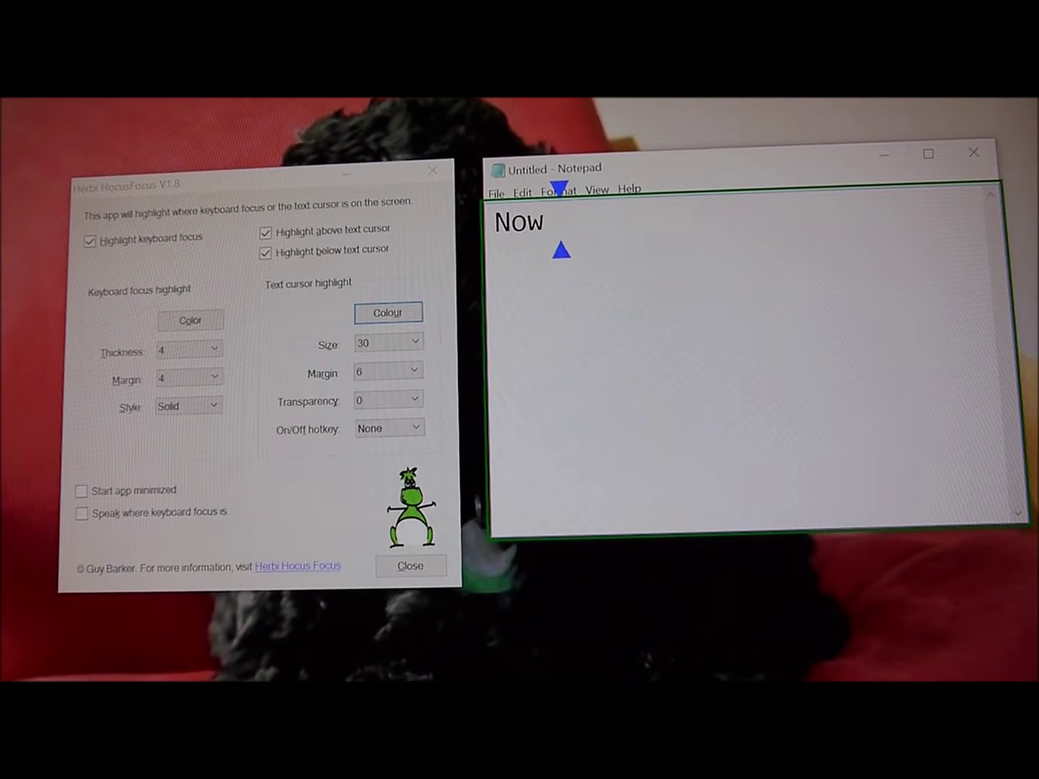
type("is the")
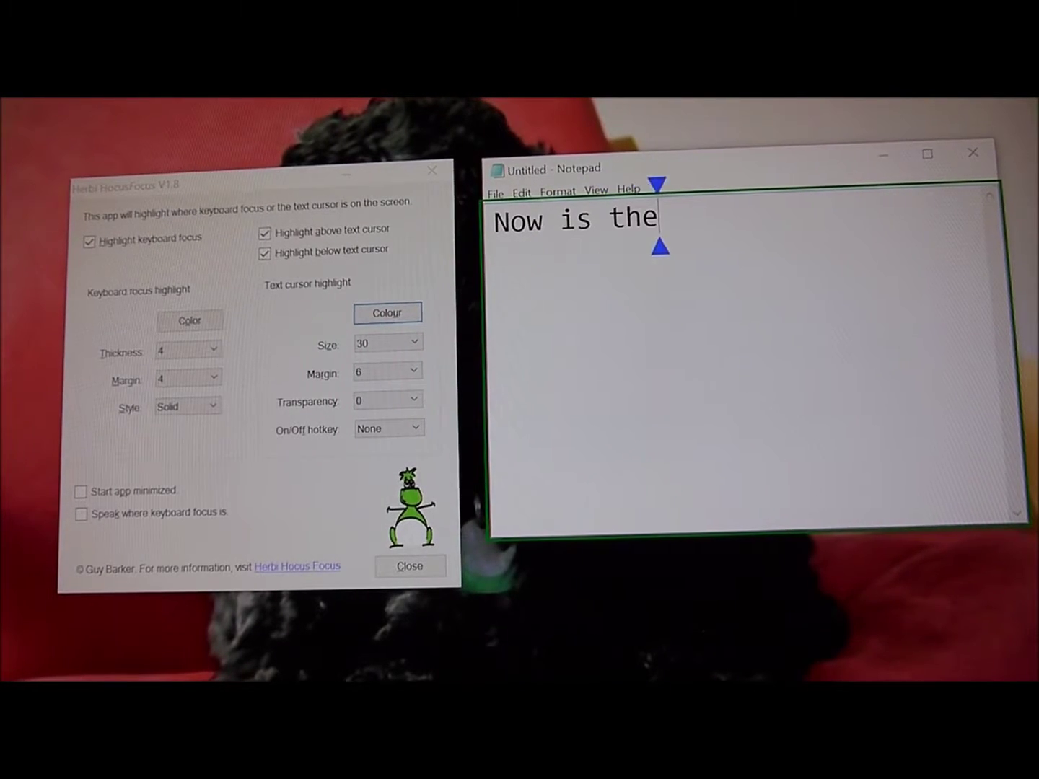
type(" winter")
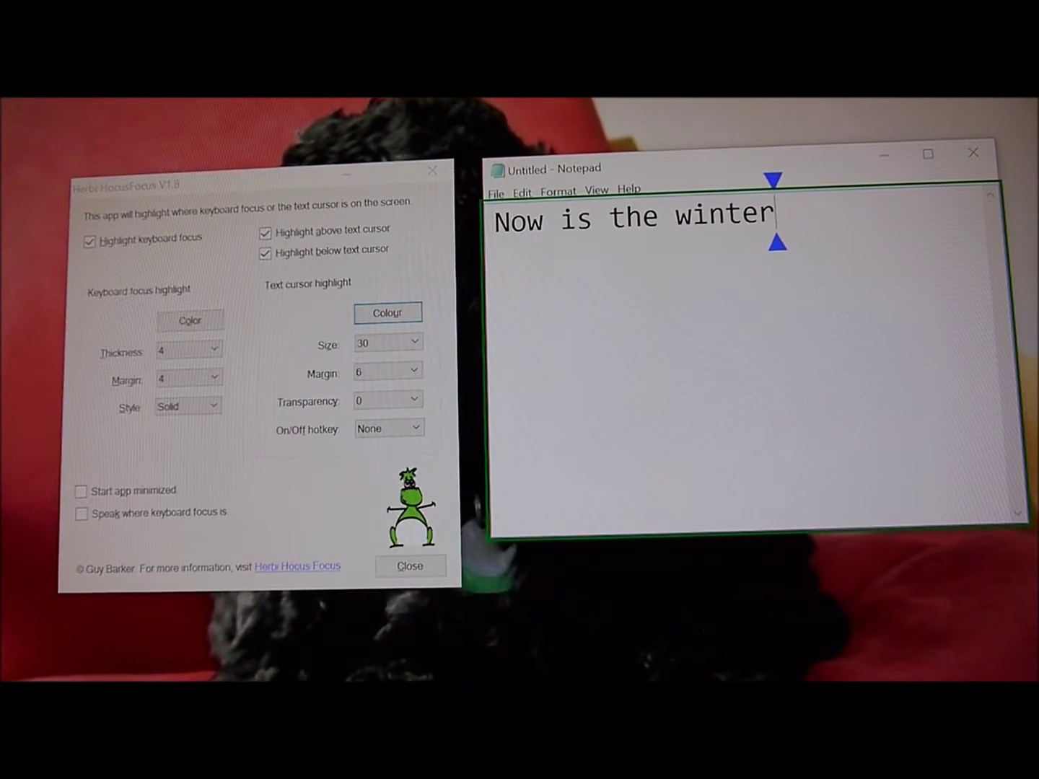
type(" of our")
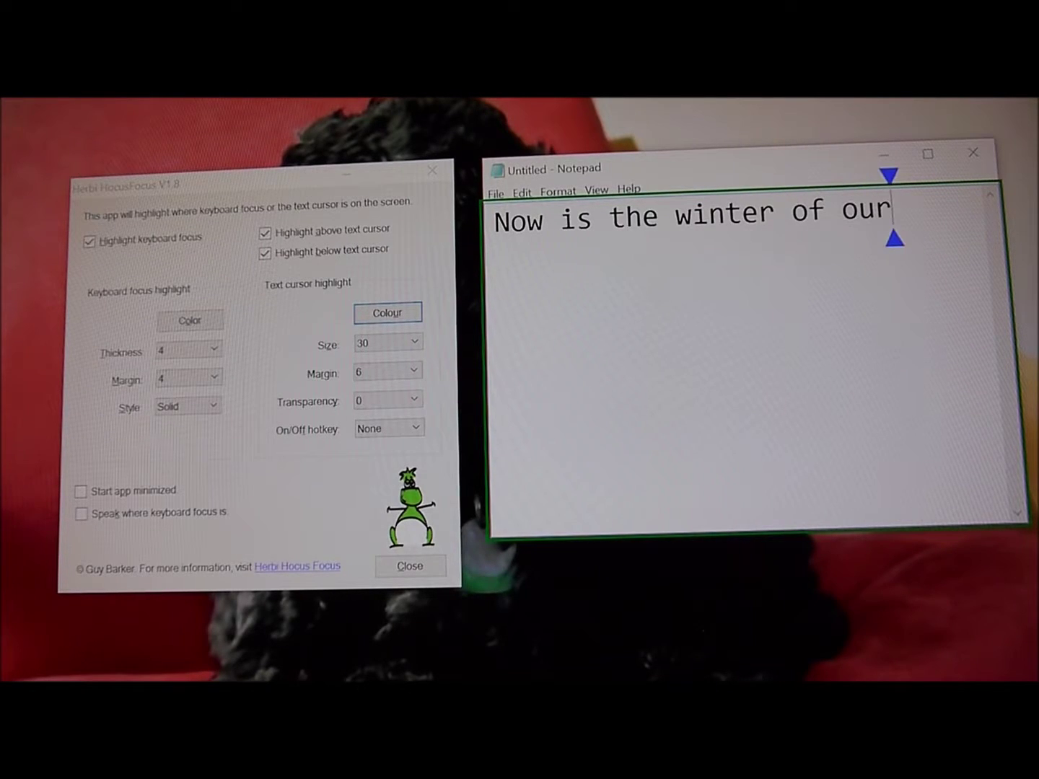
type(" discont")
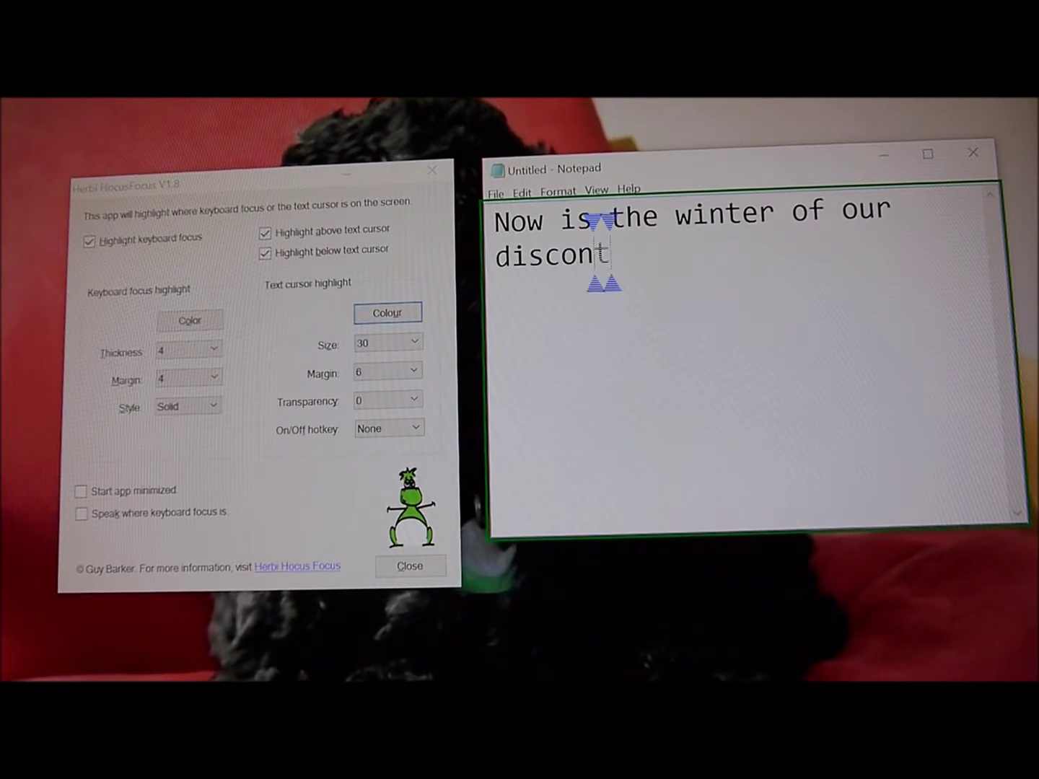
type("ent")
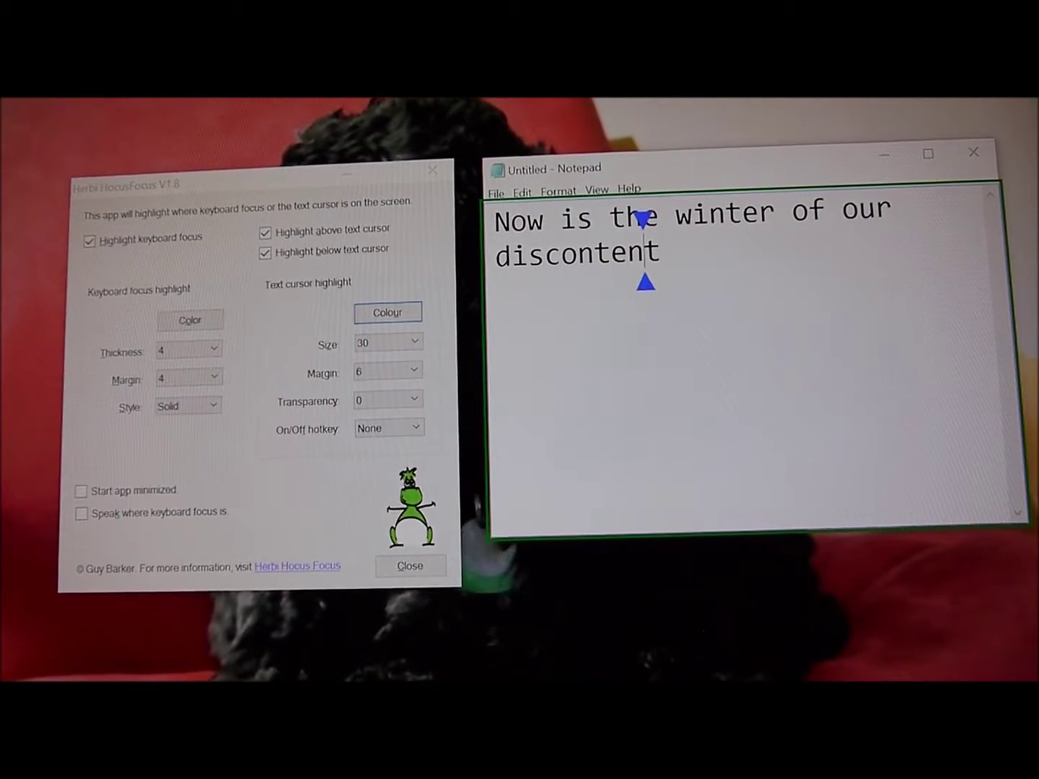
key("Left")
key("Left")
key("Left")
key("Left")
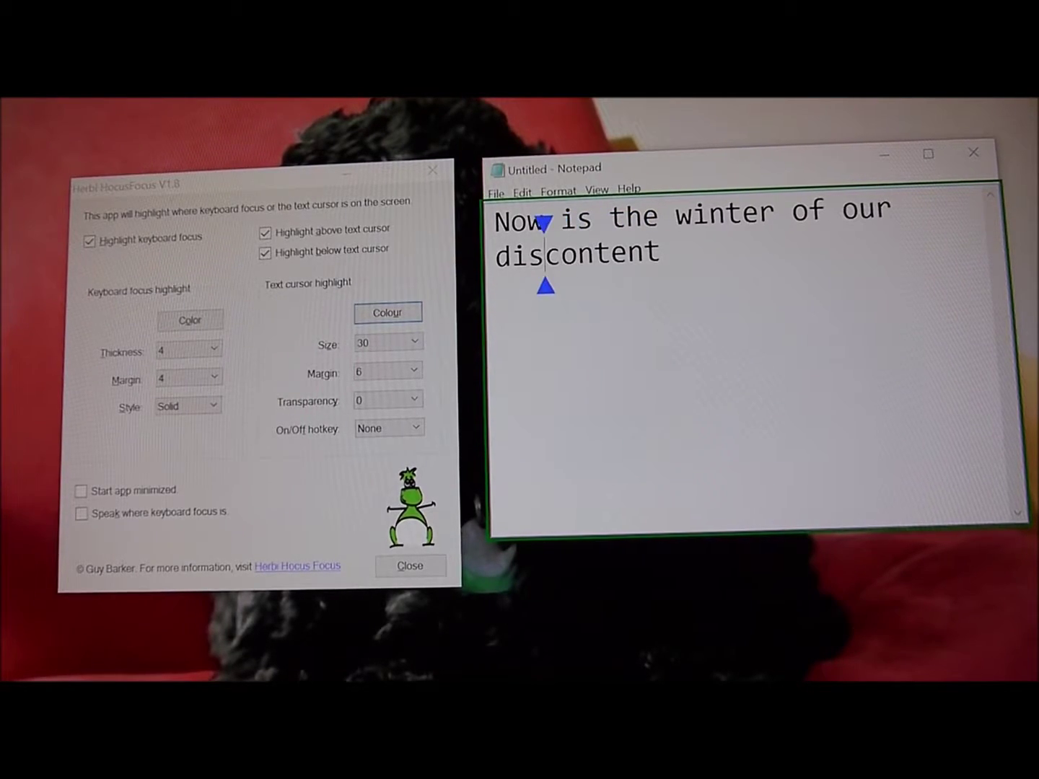
key("ctrl+Home")
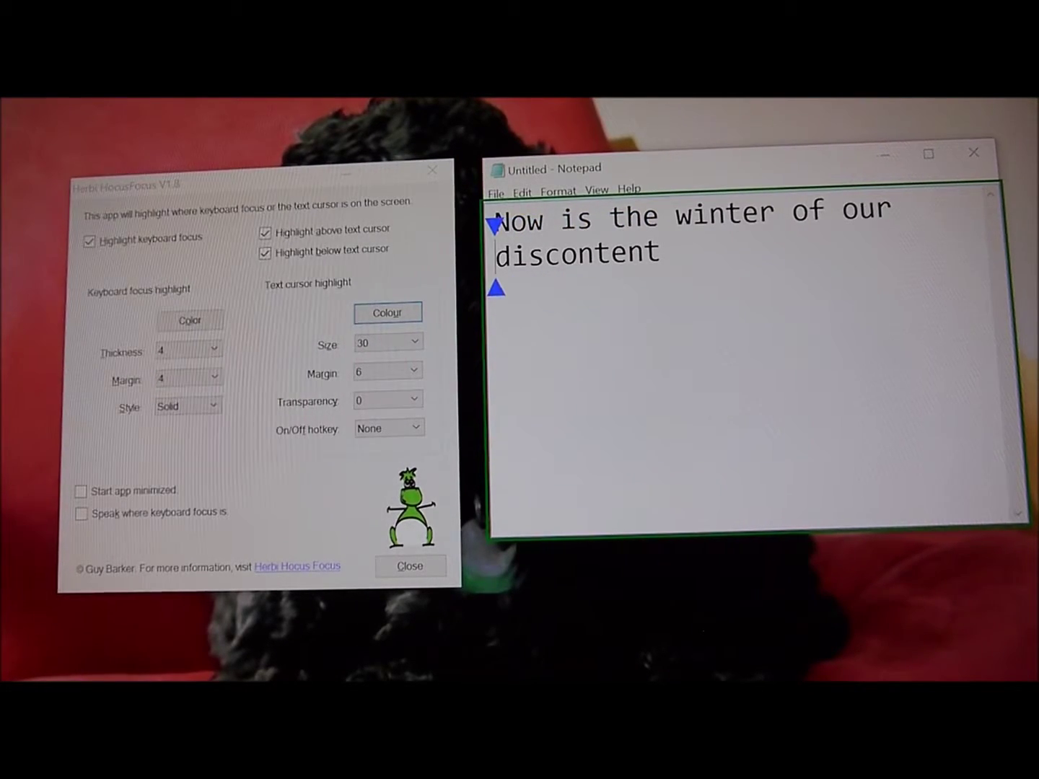
key("ctrl+Right")
key("ctrl+Right")
key("ctrl+Right")
key("ctrl+Right")
key("ctrl+Right")
key("ctrl+Left")
key("ctrl+Left")
key("ctrl+Left")
key("ctrl+Left")
key("ctrl+Left")
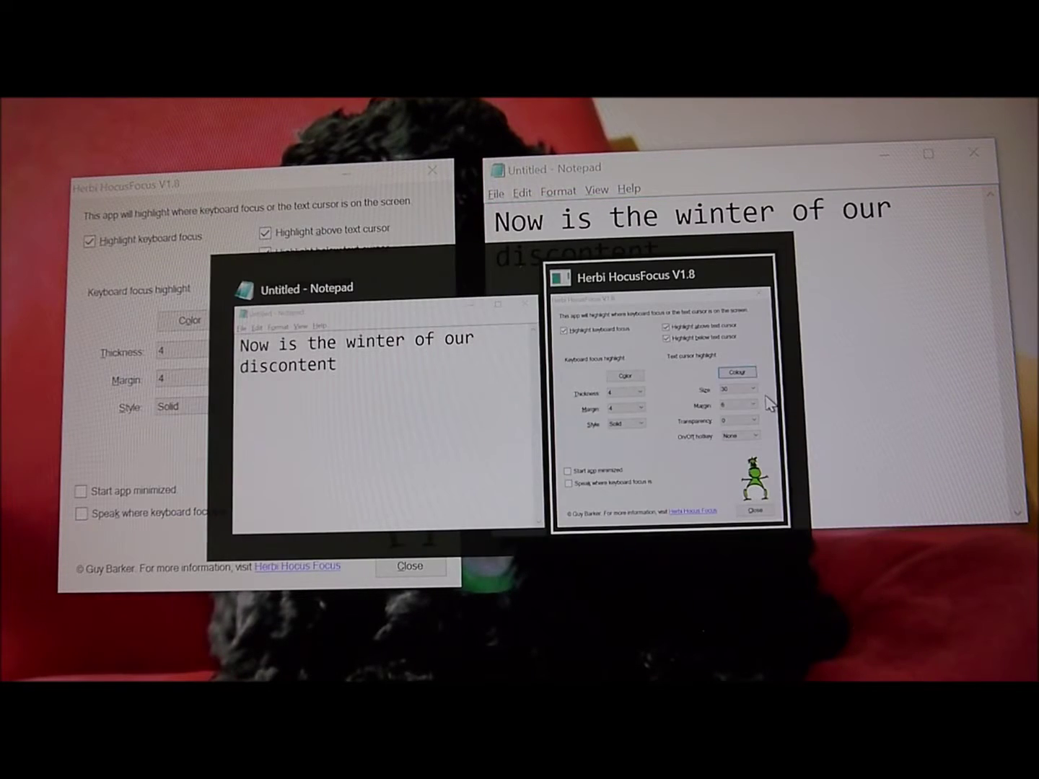
Set the text-cursor highlight colour to dark red and its size to 50
key("alt+Tab")
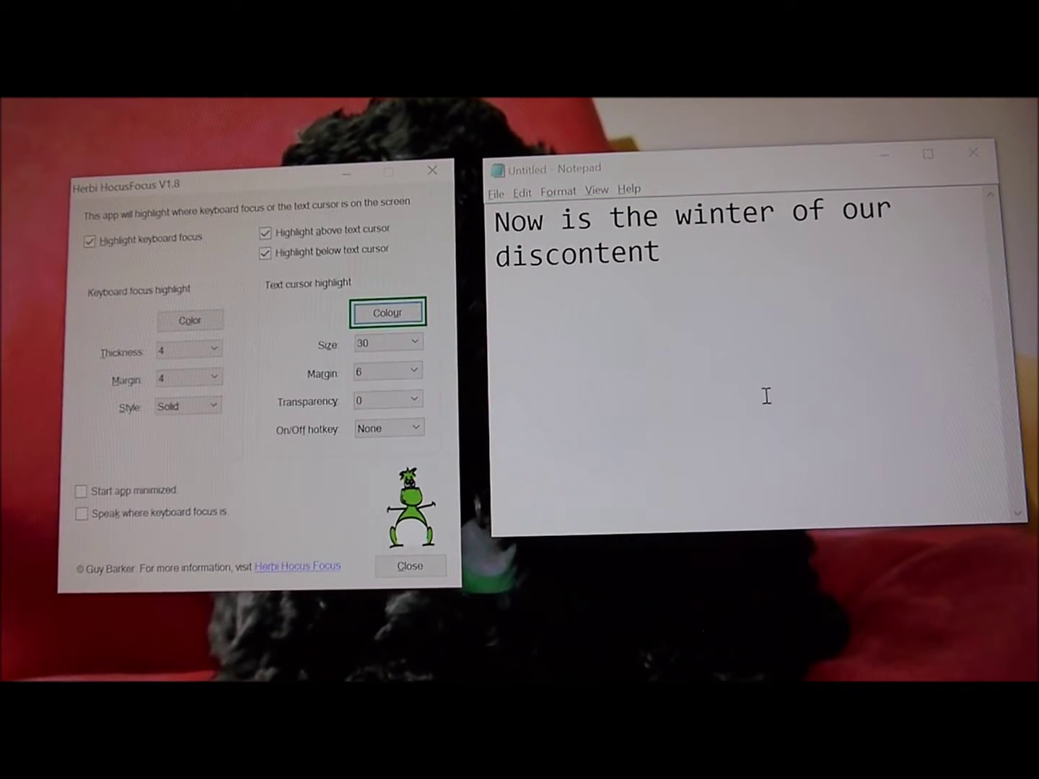
key("space")
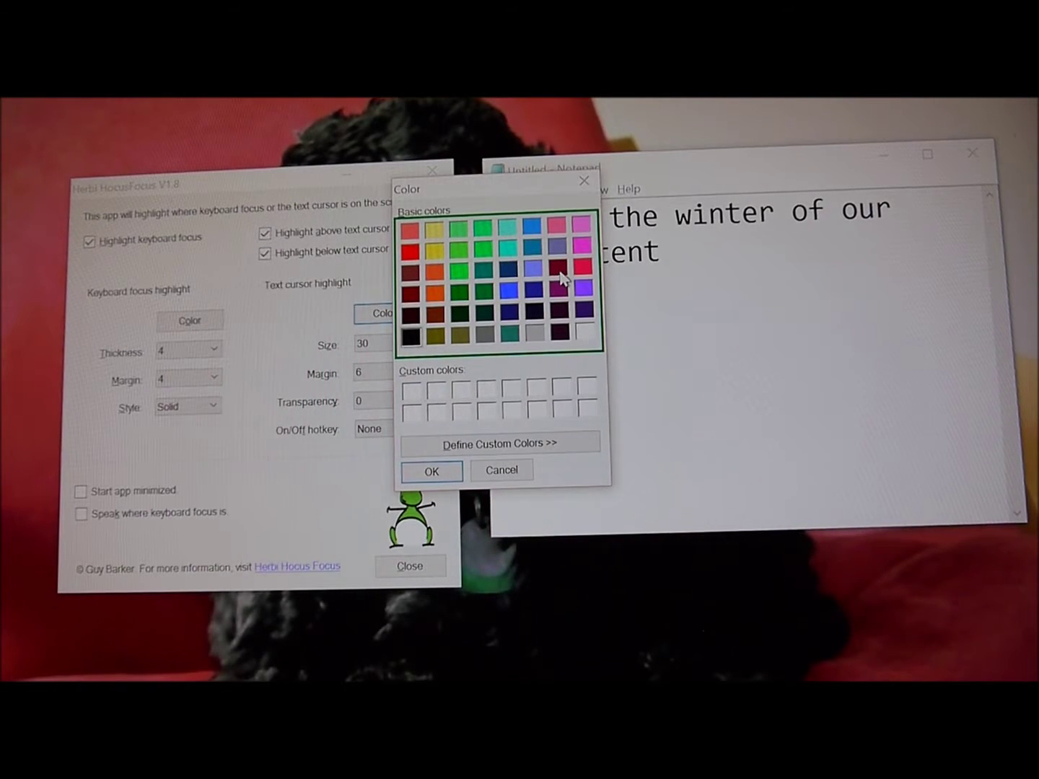
left_click(430, 471)
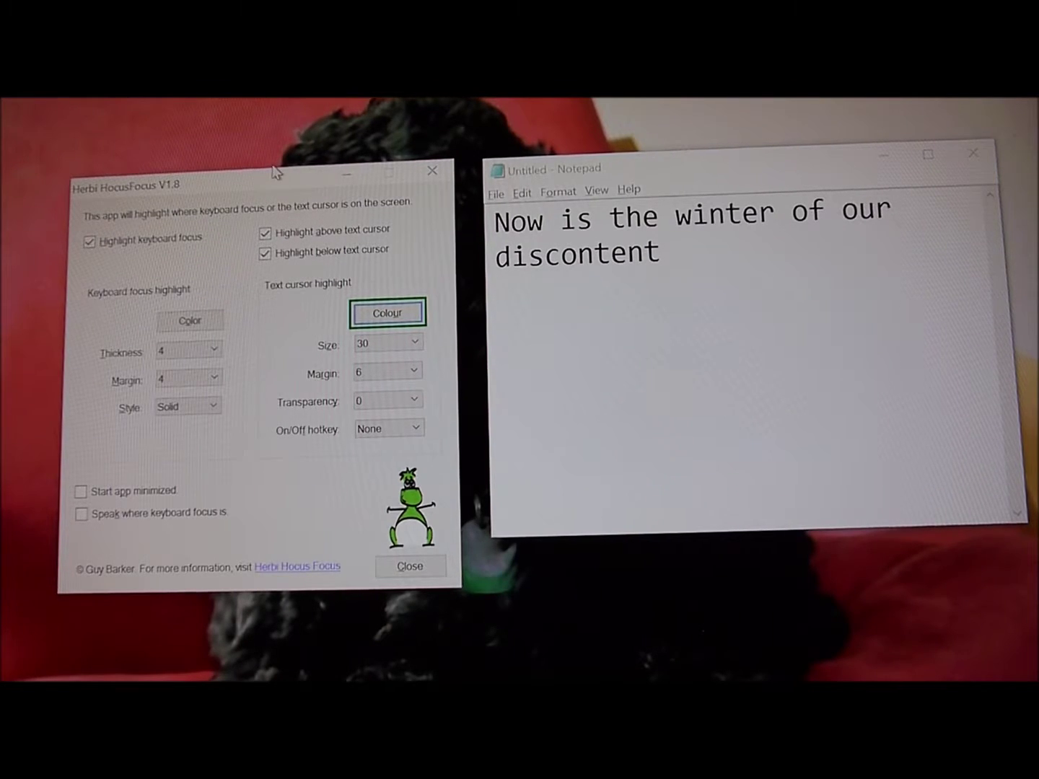
key("Tab")
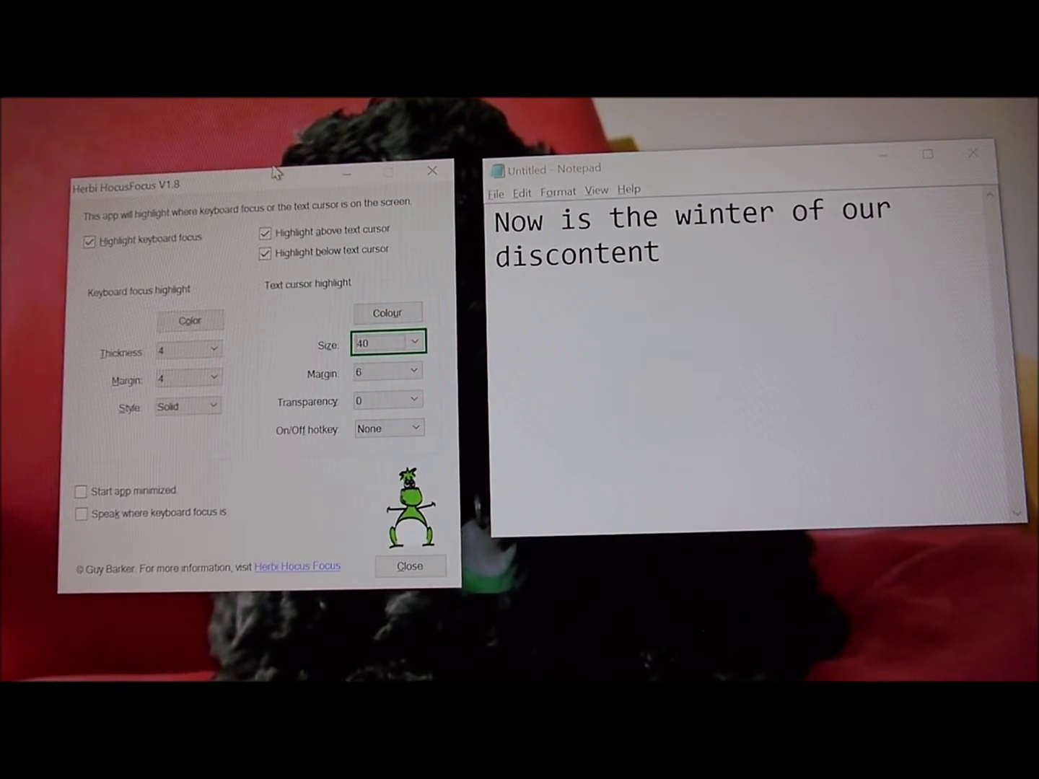
key("Down")
key("Tab")
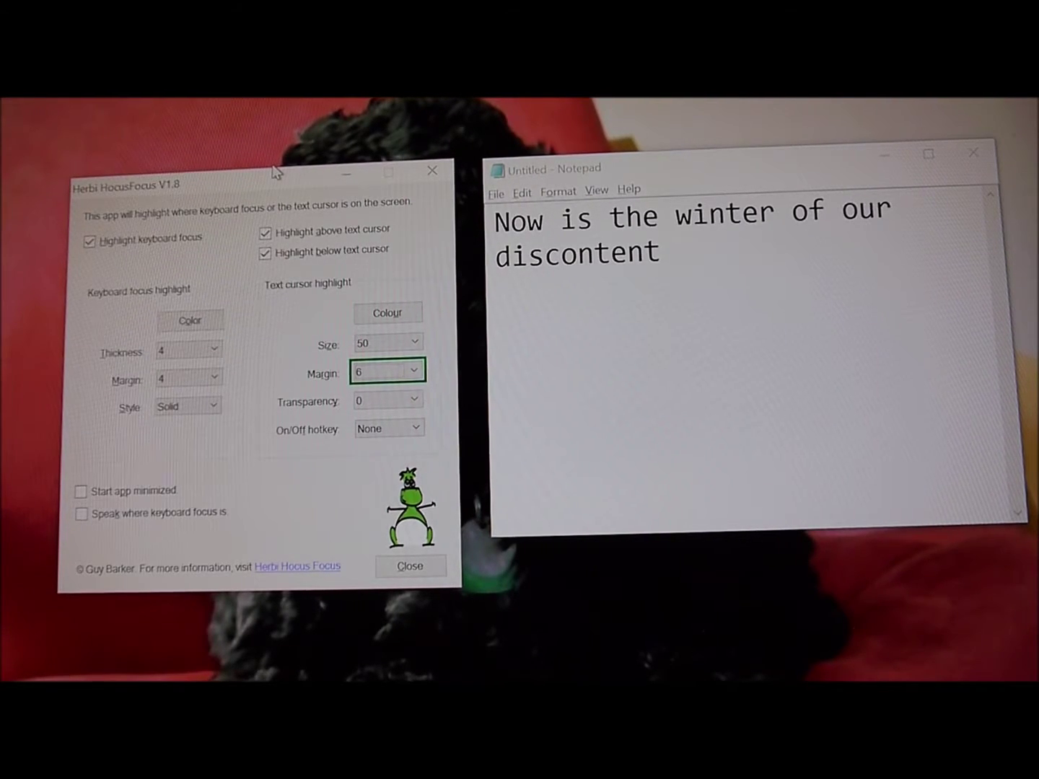
Move Notepad's caret by words and to the line end, checking the larger red markers follow
key("alt+Tab")
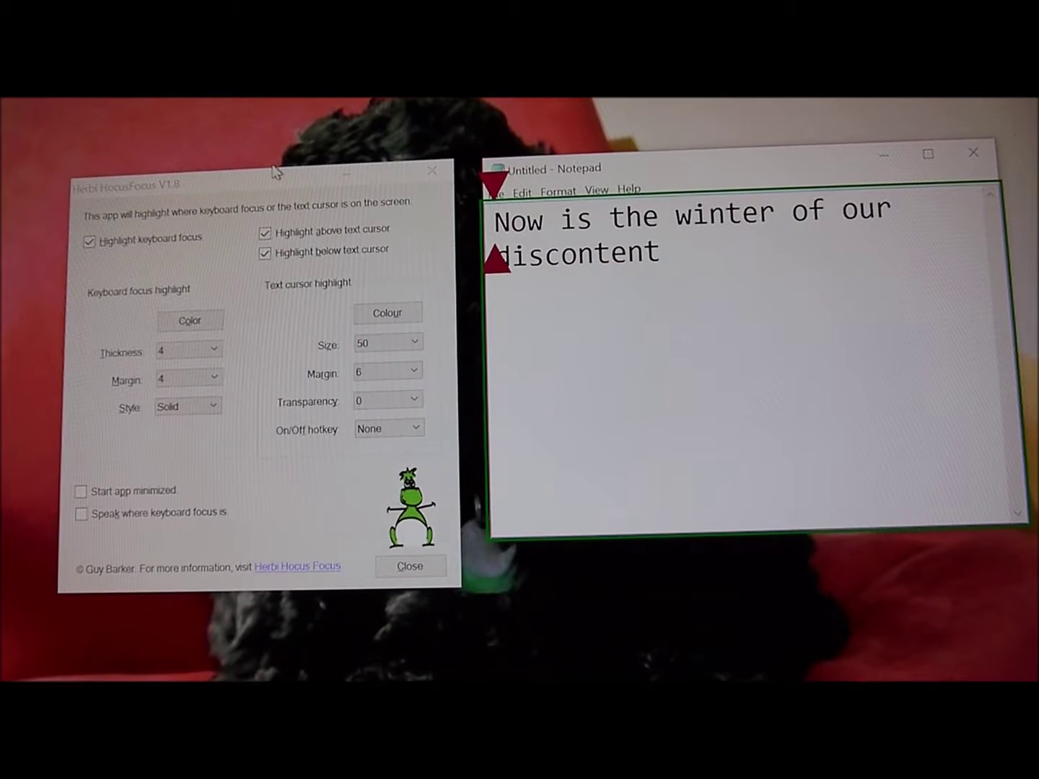
key("ctrl+Right")
key("ctrl+Right")
key("ctrl+Right")
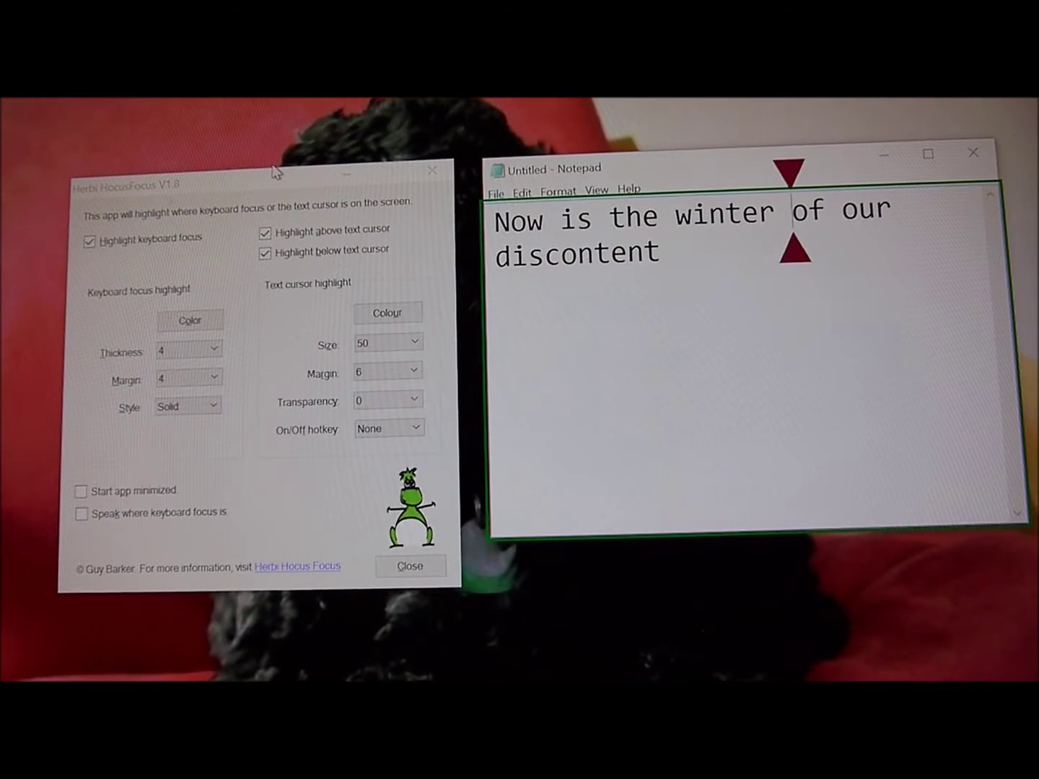
key("ctrl+Right")
key("ctrl+End")
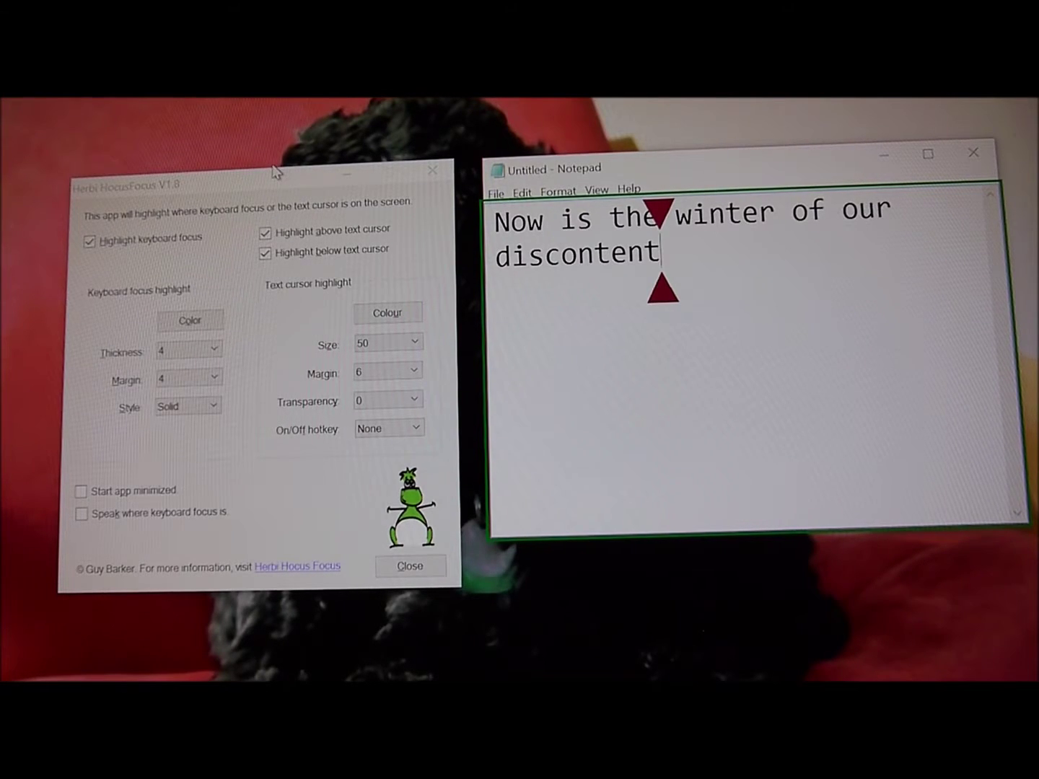
key("Left")
key("Left")
key("Left")
key("Left")
key("Left")
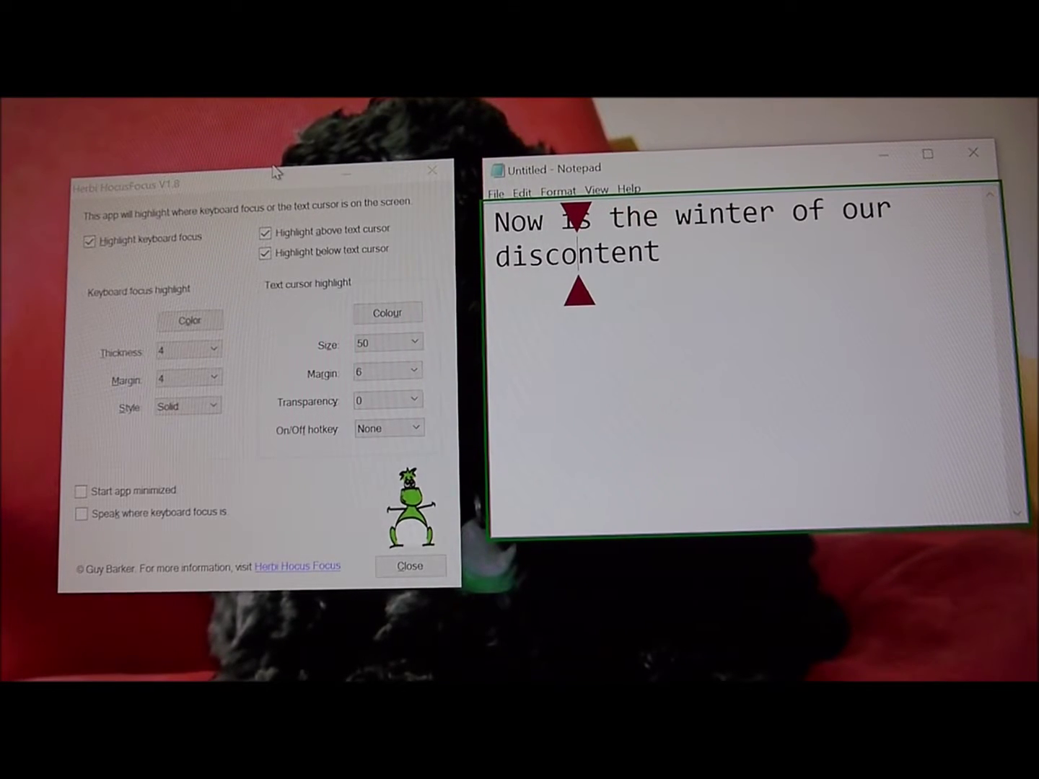
key("alt+Tab")
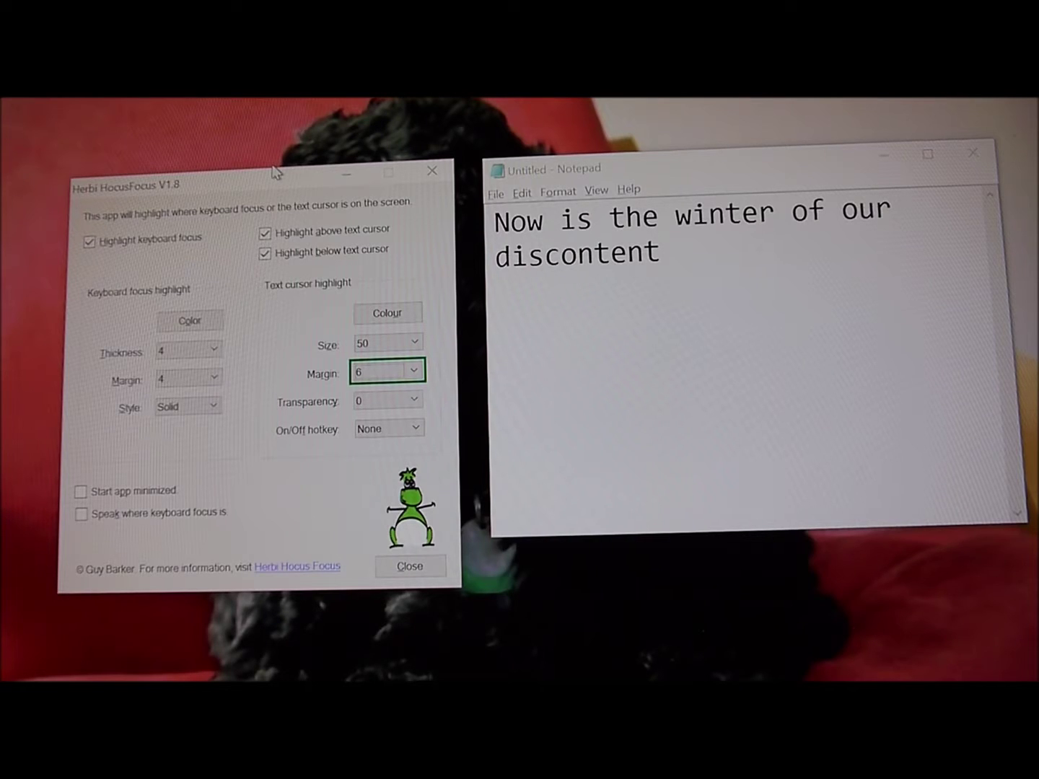
Widen the text-cursor highlight margin to 30 and test it by moving Notepad's caret
key("Down")
key("Down")
key("Down")
key("Down")
key("Down")
key("Down")
key("Down")
key("Down")
key("Down")
key("Down")
key("alt+Tab")
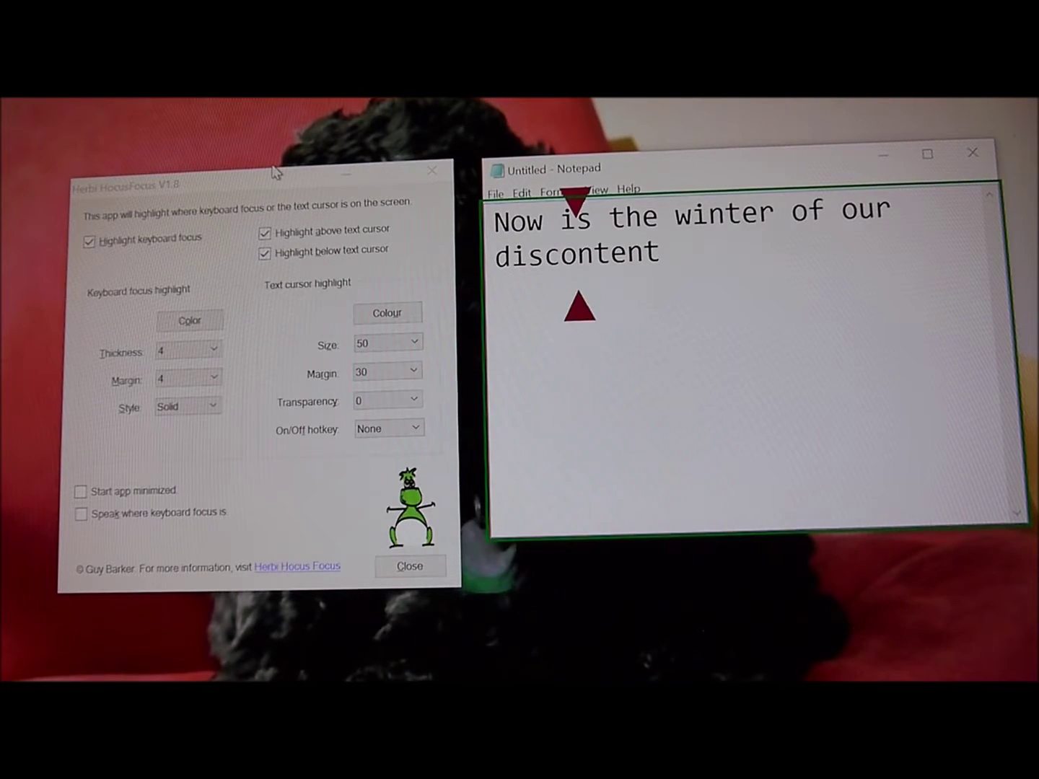
key("Right")
key("Right")
key("Right")
key("Right")
key("Right")
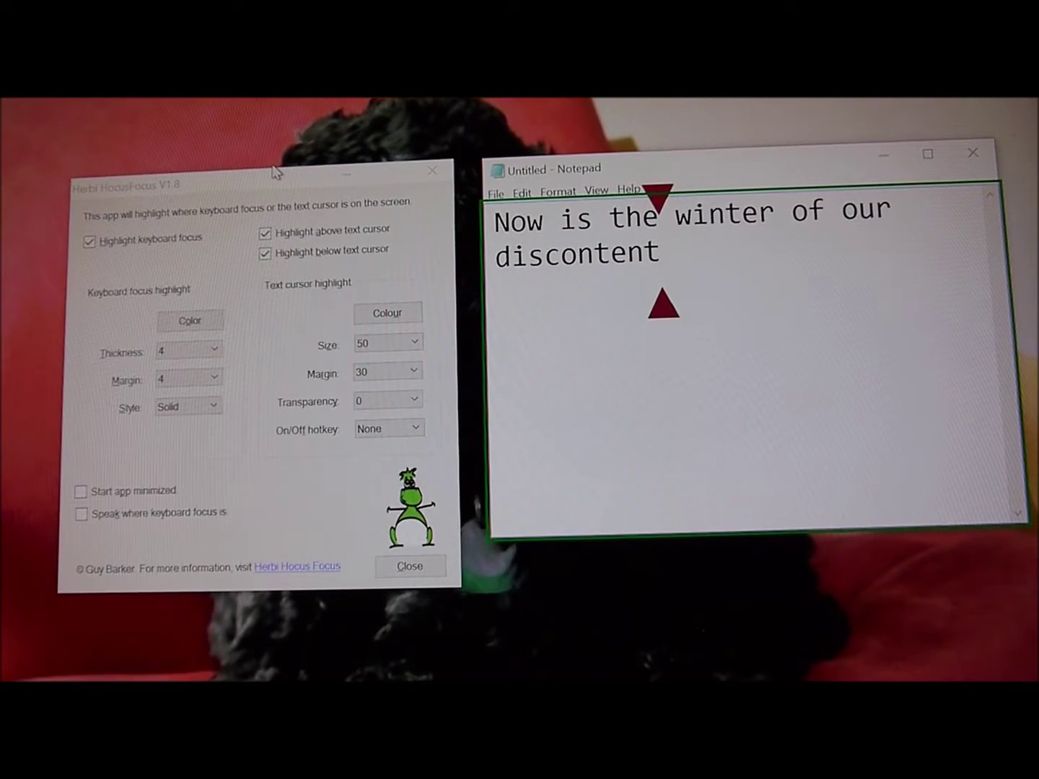
key("ctrl+Left")
key("ctrl+Left")
key("ctrl+Left")
key("ctrl+Left")
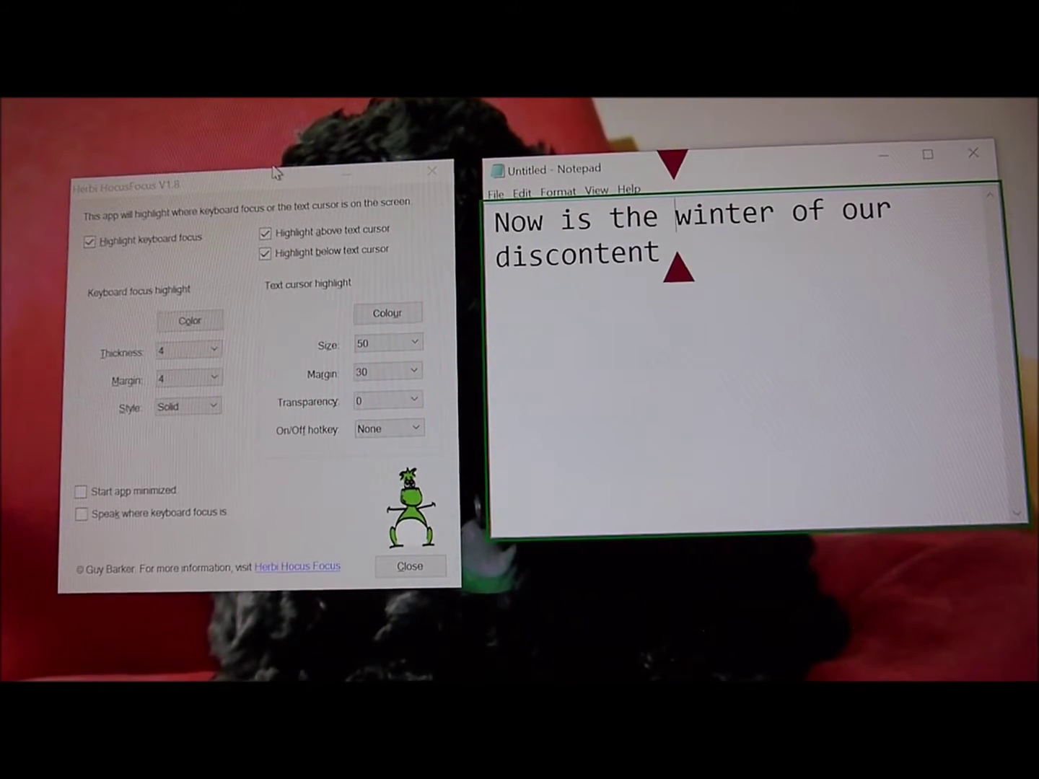
key("alt+Tab")
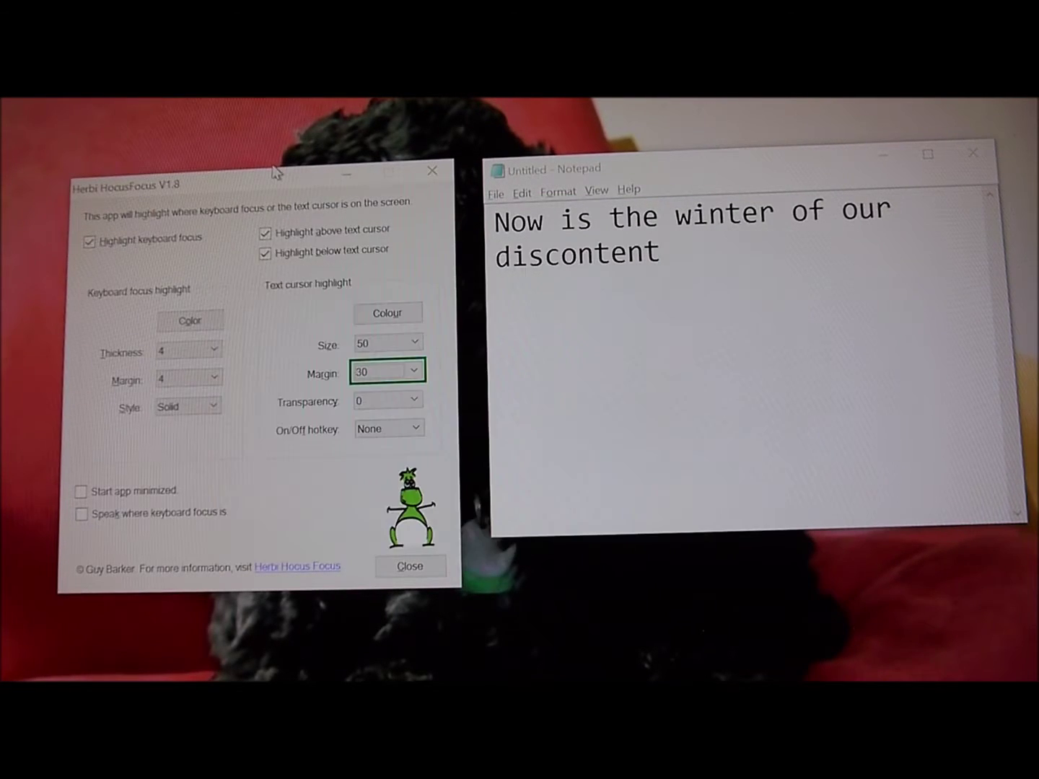
Reduce the text-cursor highlight margin to 10 and recheck it in Notepad
key("Up")
key("alt+Tab")
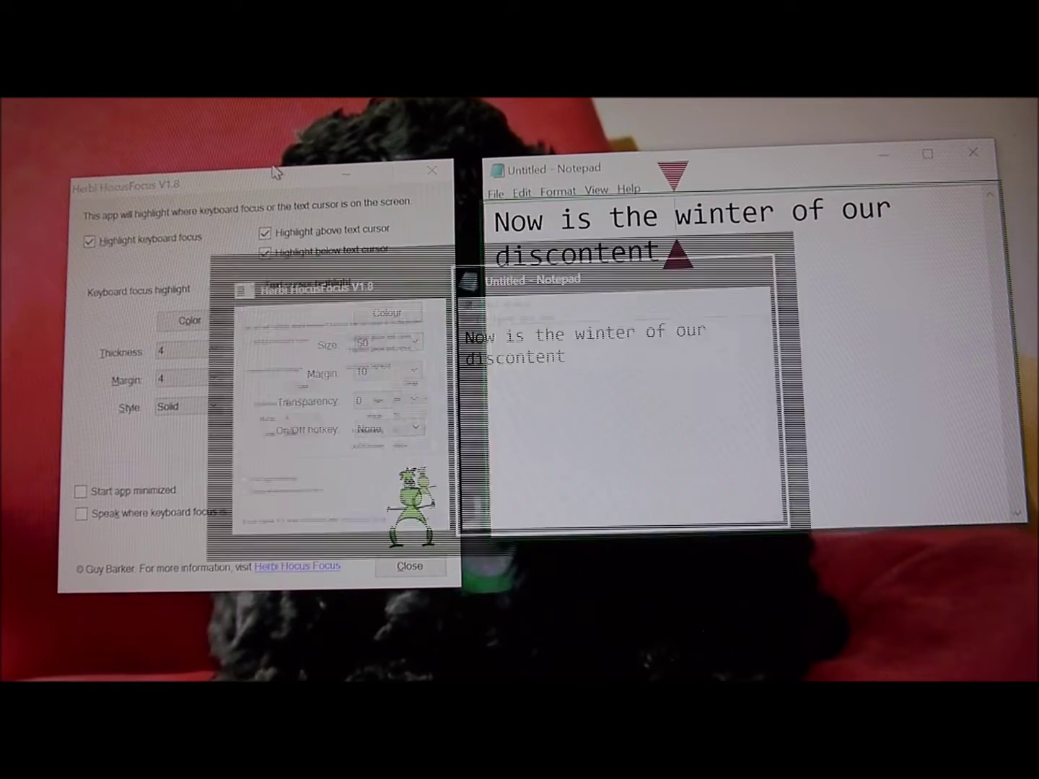
key("alt+Tab")
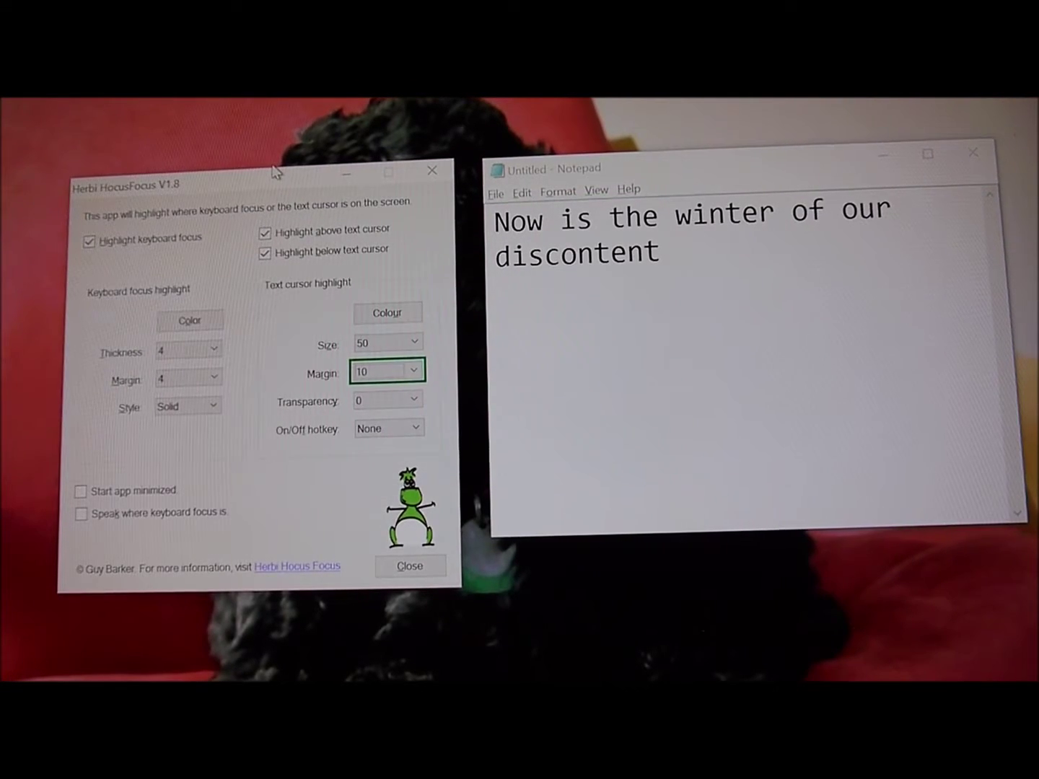
key("Tab")
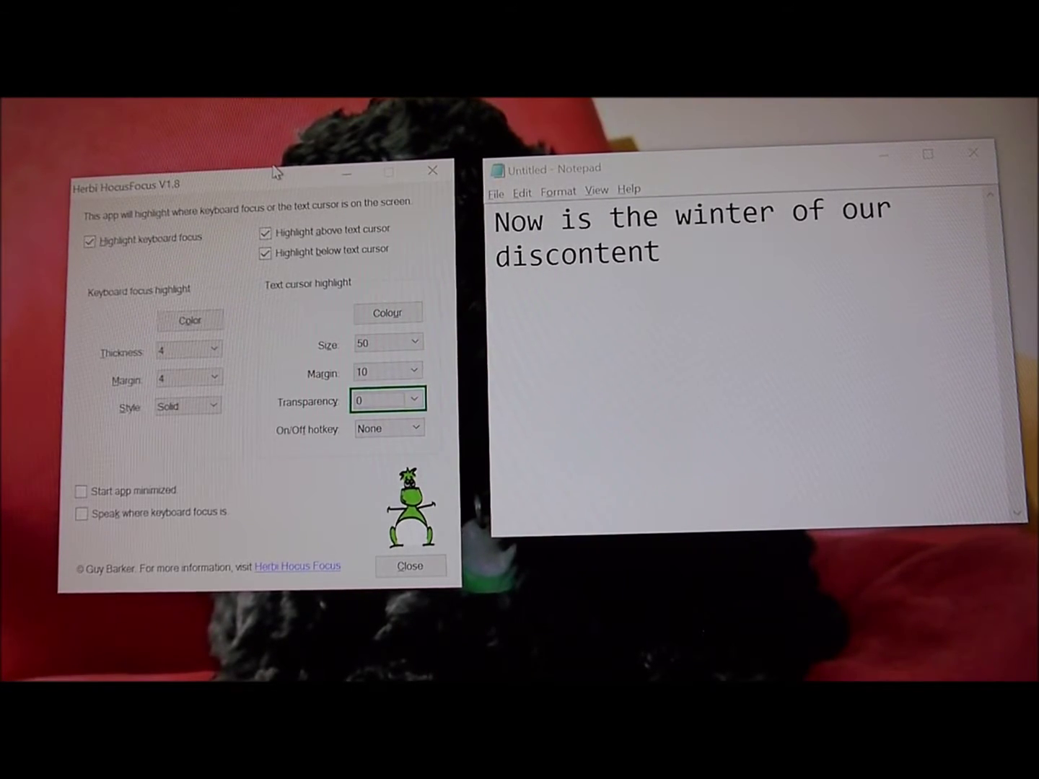
Raise text-cursor highlight transparency to 50 and view the semi-transparent markers in Notepad
key("Down")
key("Down")
key("Down")
key("Down")
key("Down")
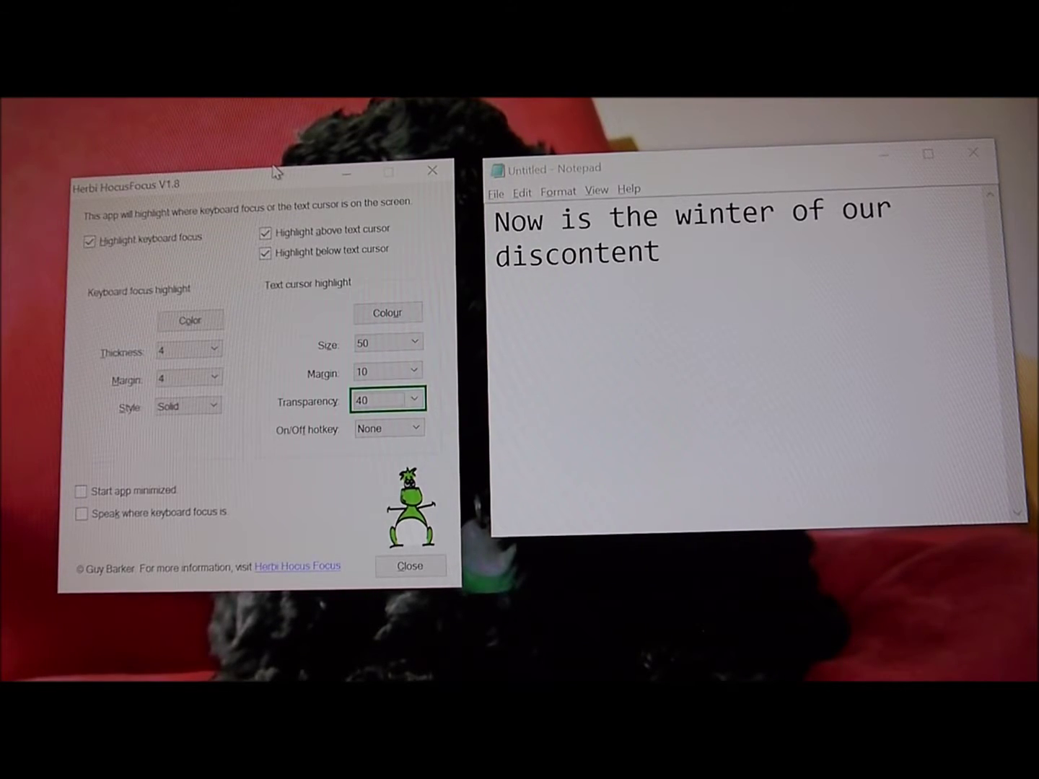
key("alt+Tab")
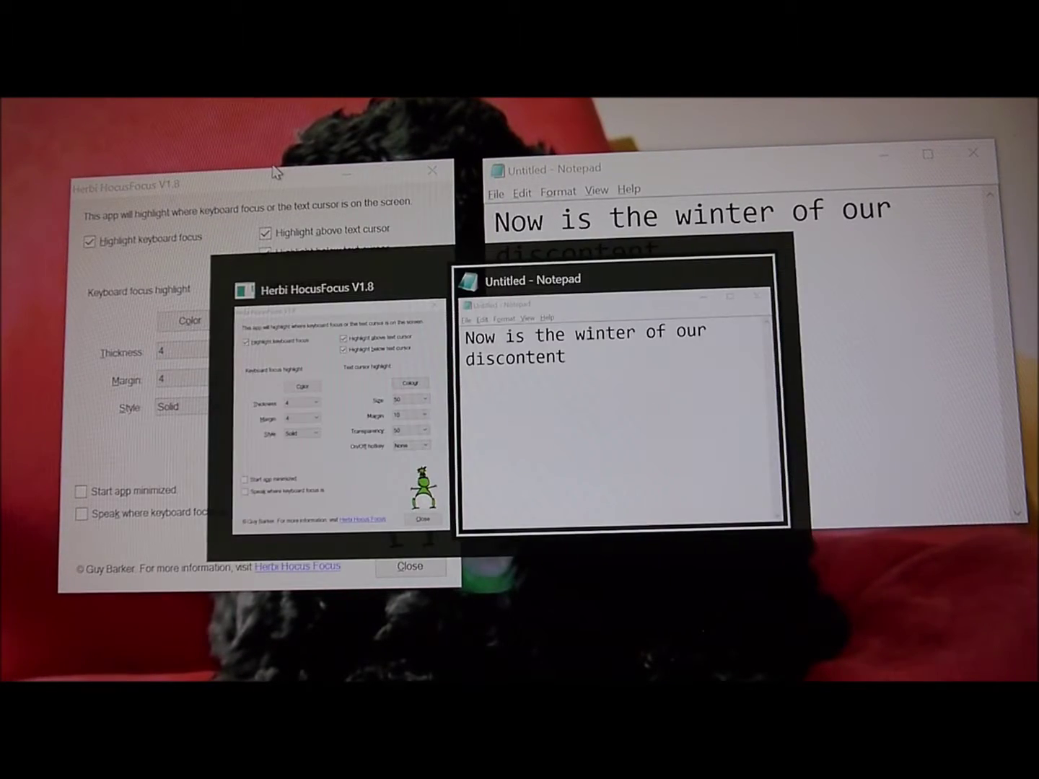
key("Left")
key("Left")
key("Left")
key("Left")
key("Left")
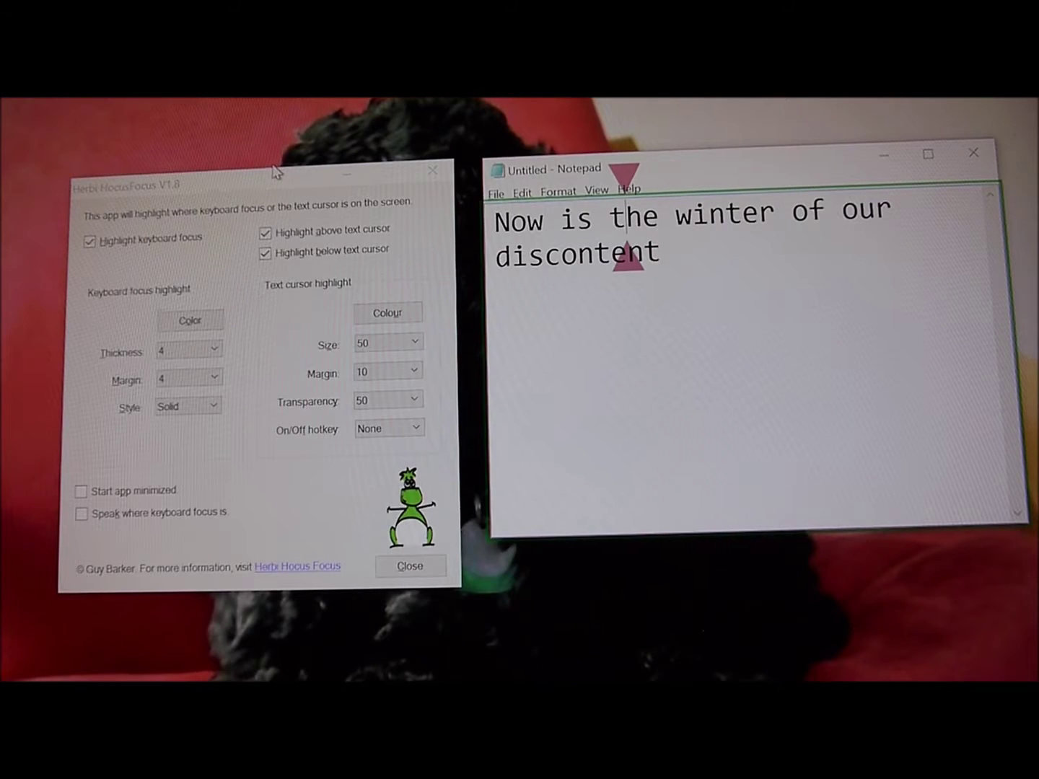
key("Left")
key("Left")
key("Left")
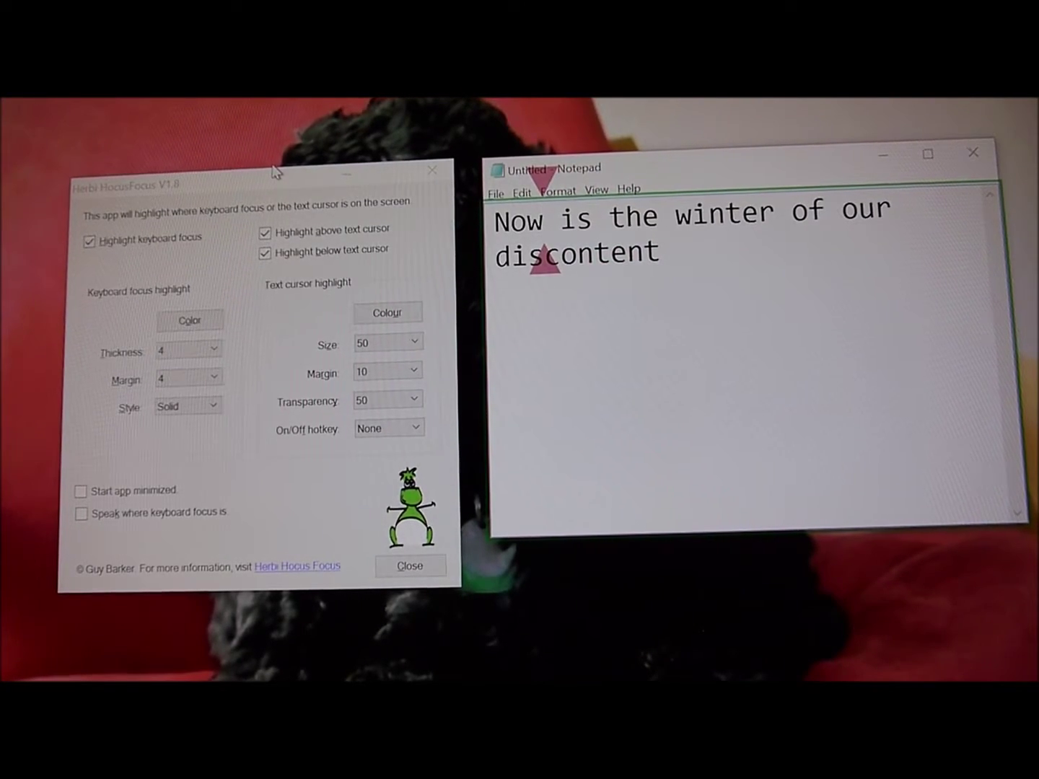
key("Left")
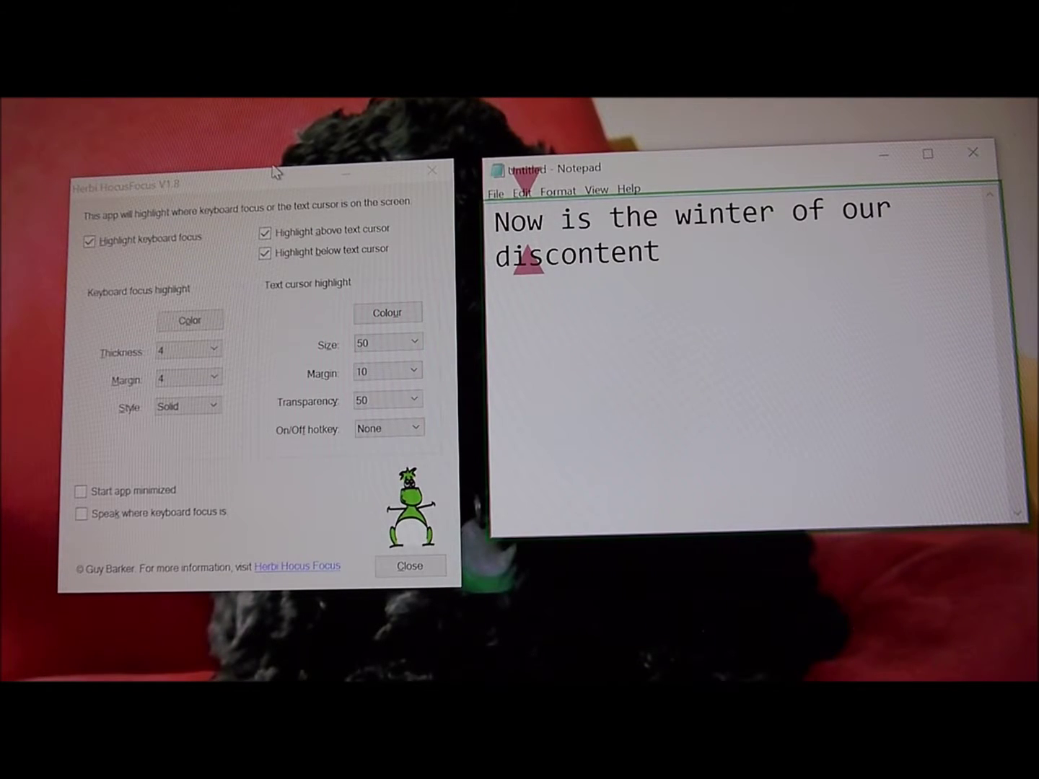
key("Left")
key("Left")
key("Right")
key("Right")
key("Right")
key("Right")
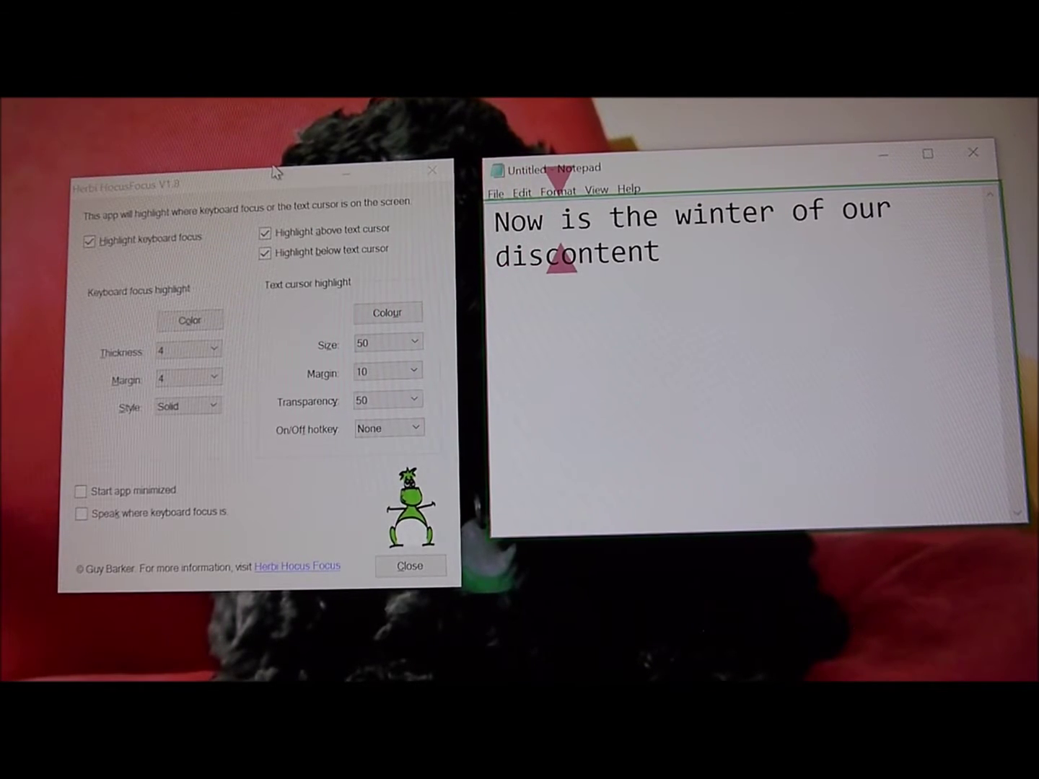
Compare a much fainter transparency of 90 in Notepad, then return it to 50
key("alt+Tab")
key("Down")
key("Down")
key("Down")
key("Down")
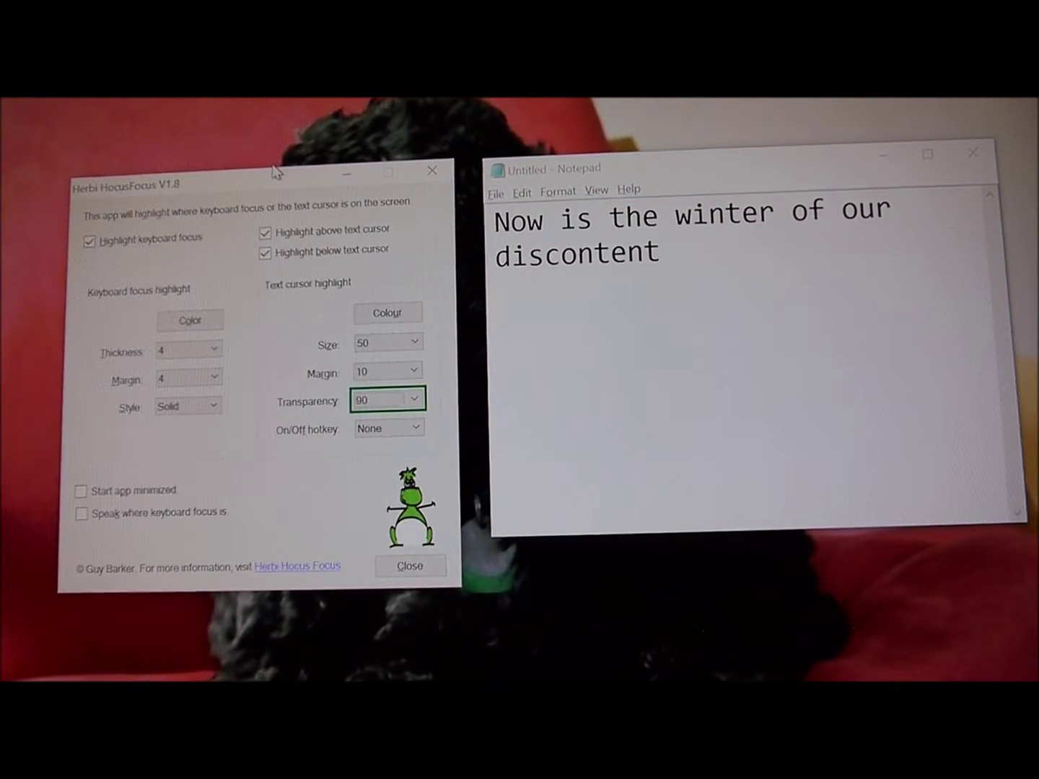
key("alt+Tab")
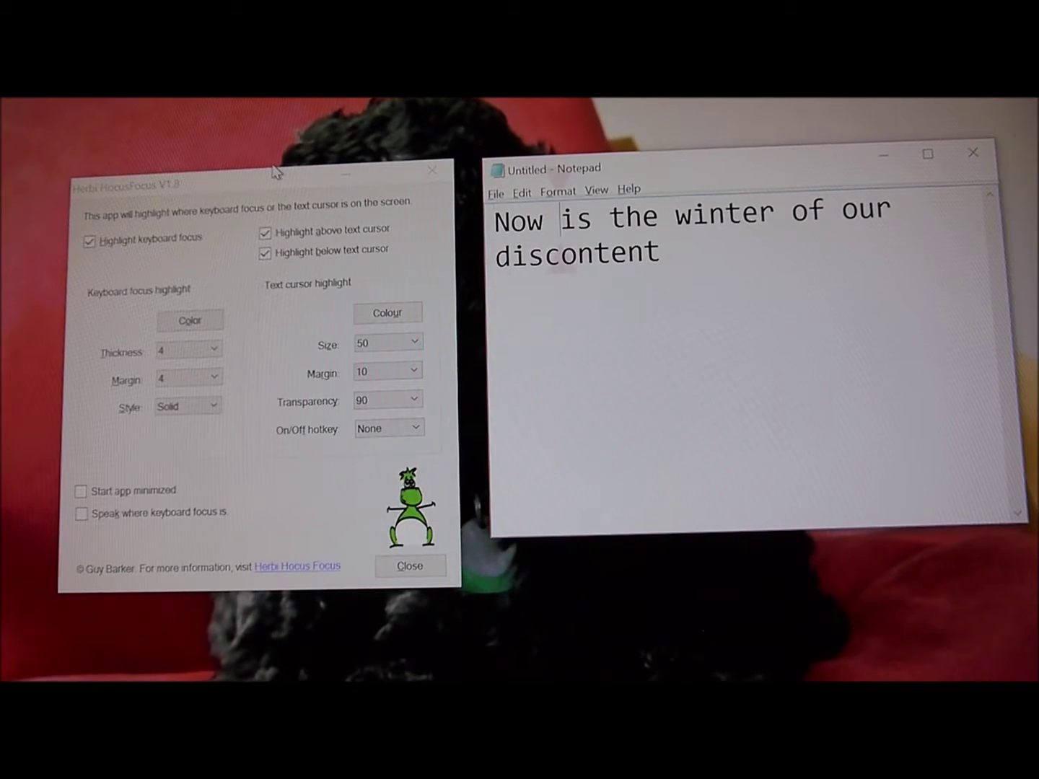
key("ctrl+Right")
key("ctrl+Right")
key("ctrl+Right")
key("ctrl+Right")
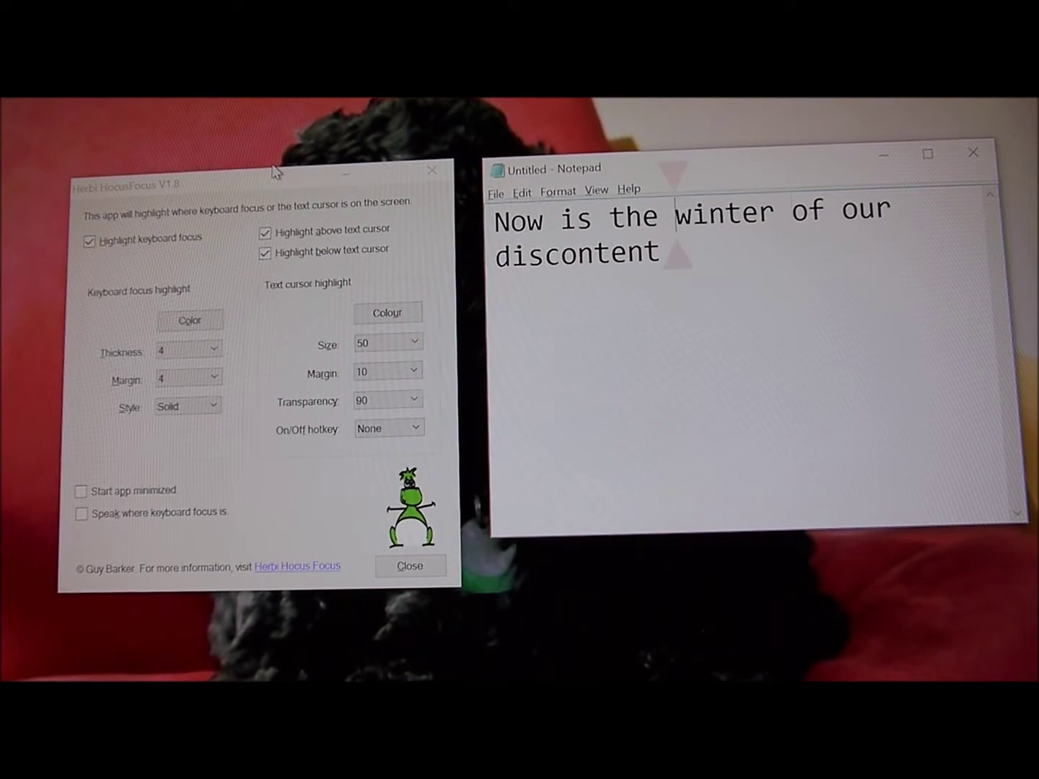
key("alt+Tab")
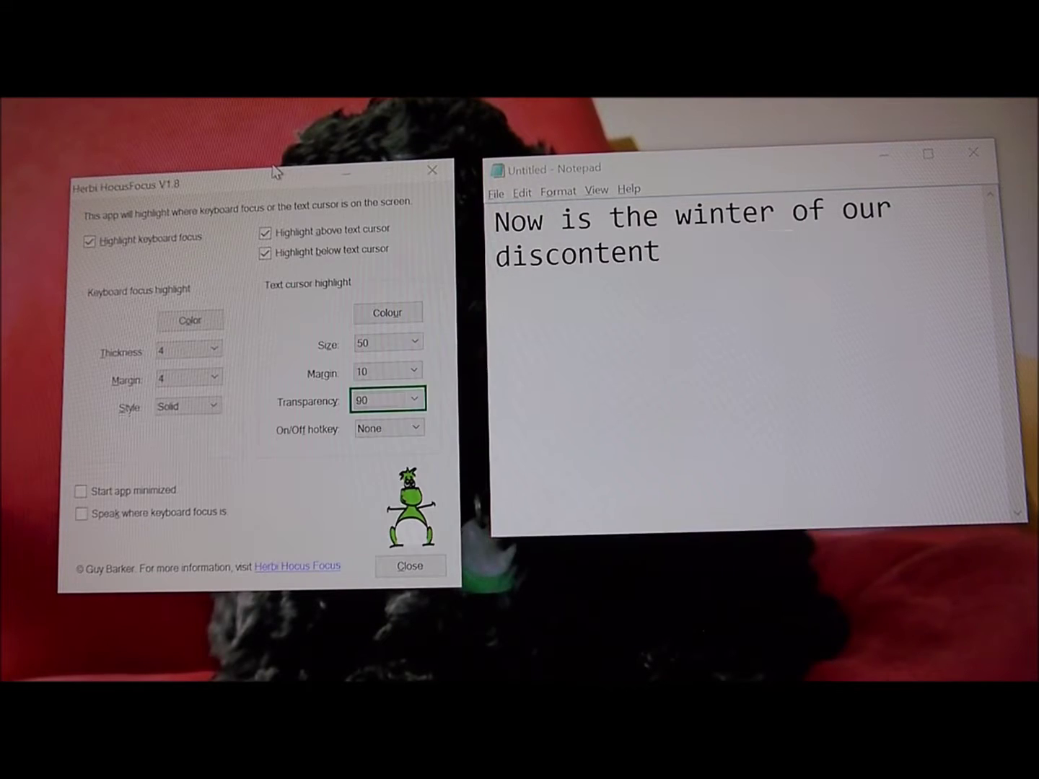
key("Up")
key("Up")
key("Up")
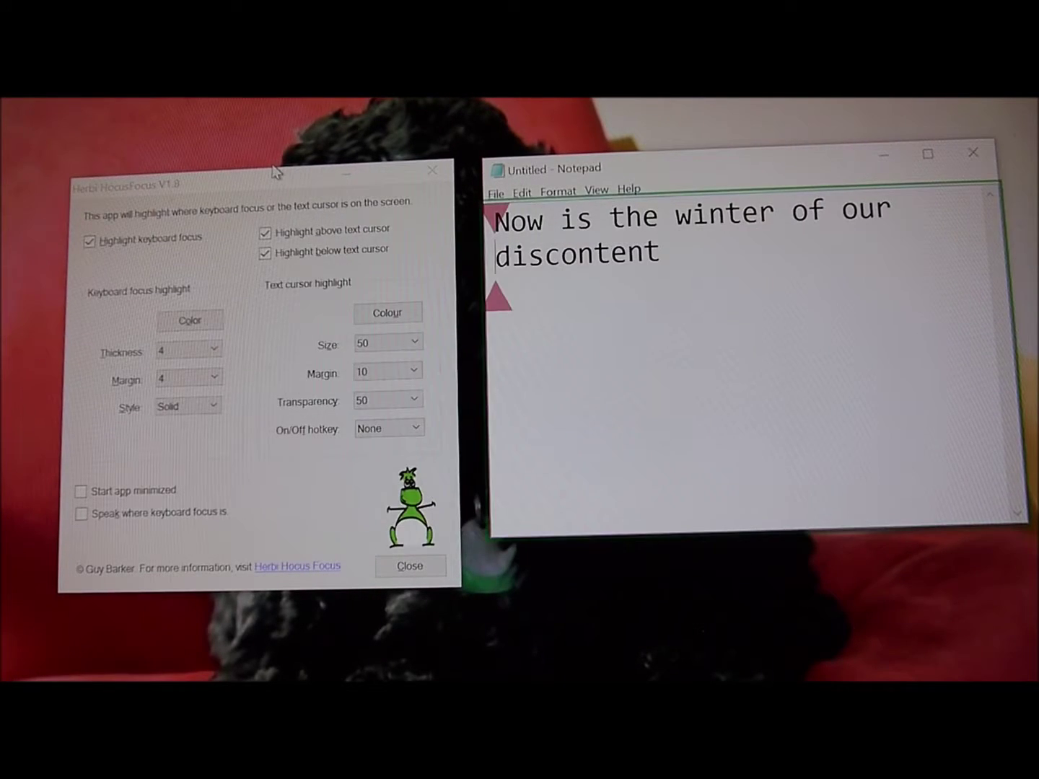
key("End")
key("Home")
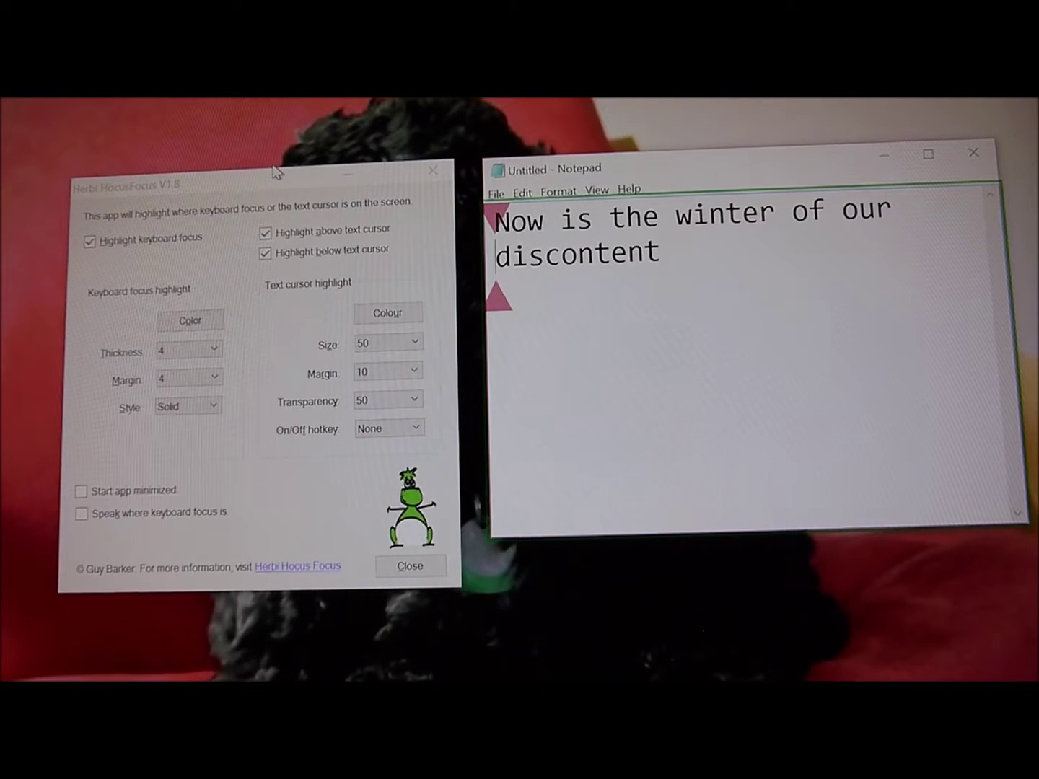
Change the text-cursor highlight on/off hotkey from None to F9
key("alt+Tab")
key("Tab")
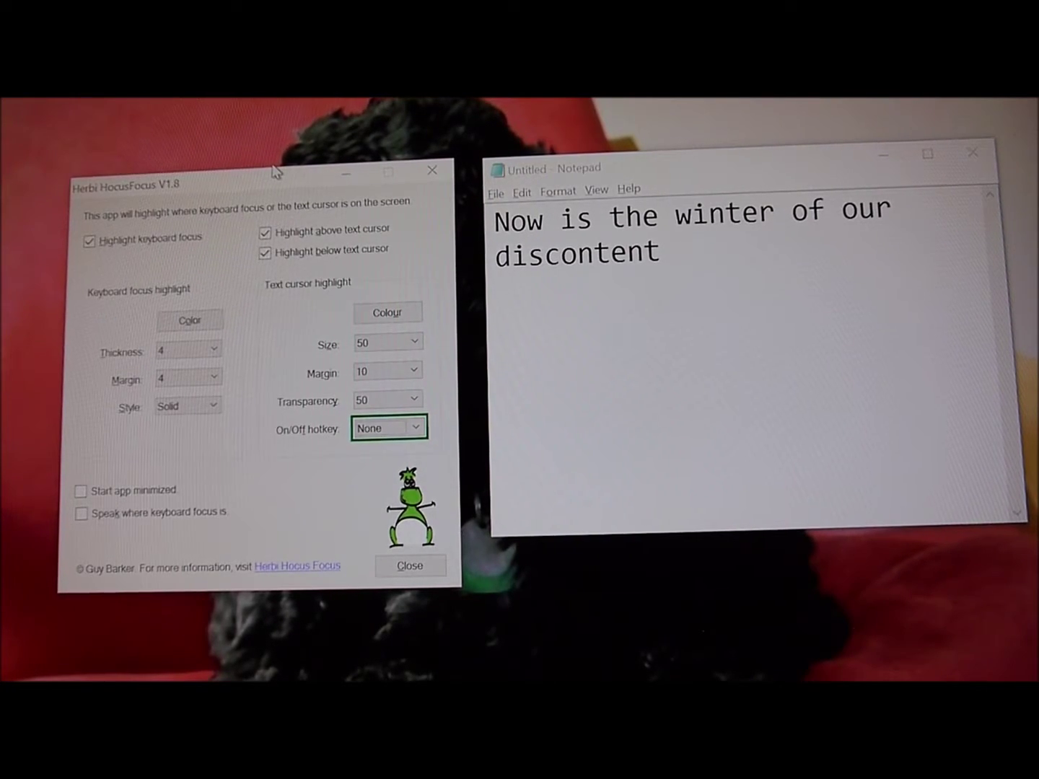
key("Down")
key("Down")
key("Down")
key("Down")
key("Down")
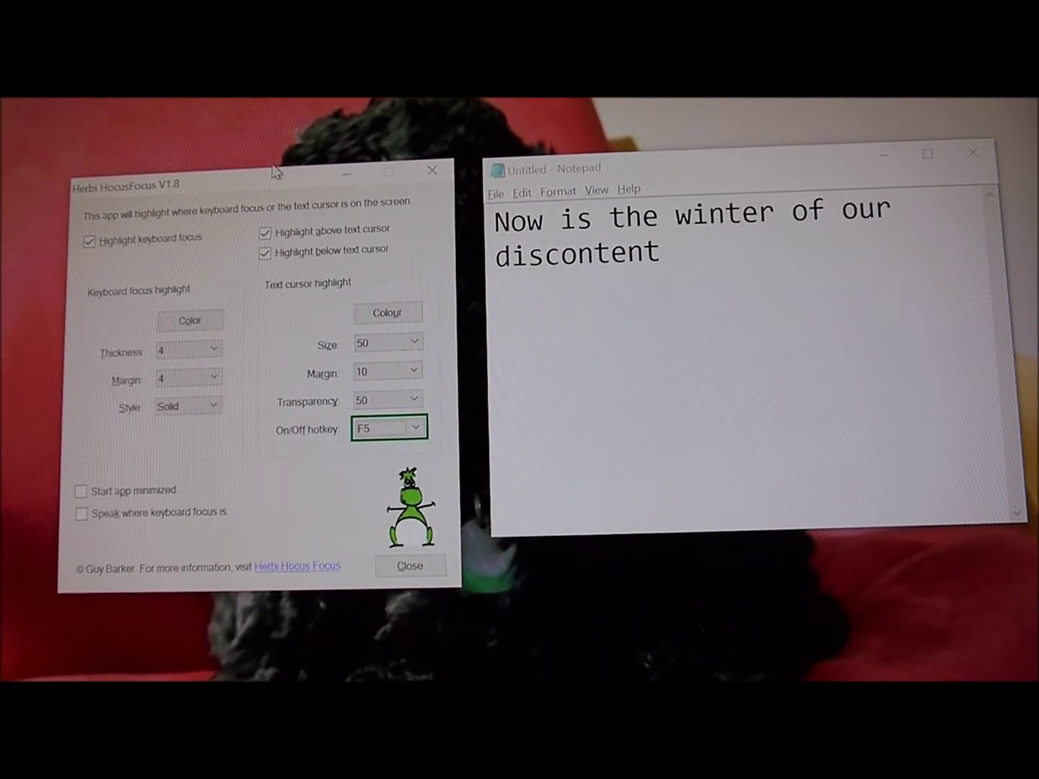
key("Down")
key("Down")
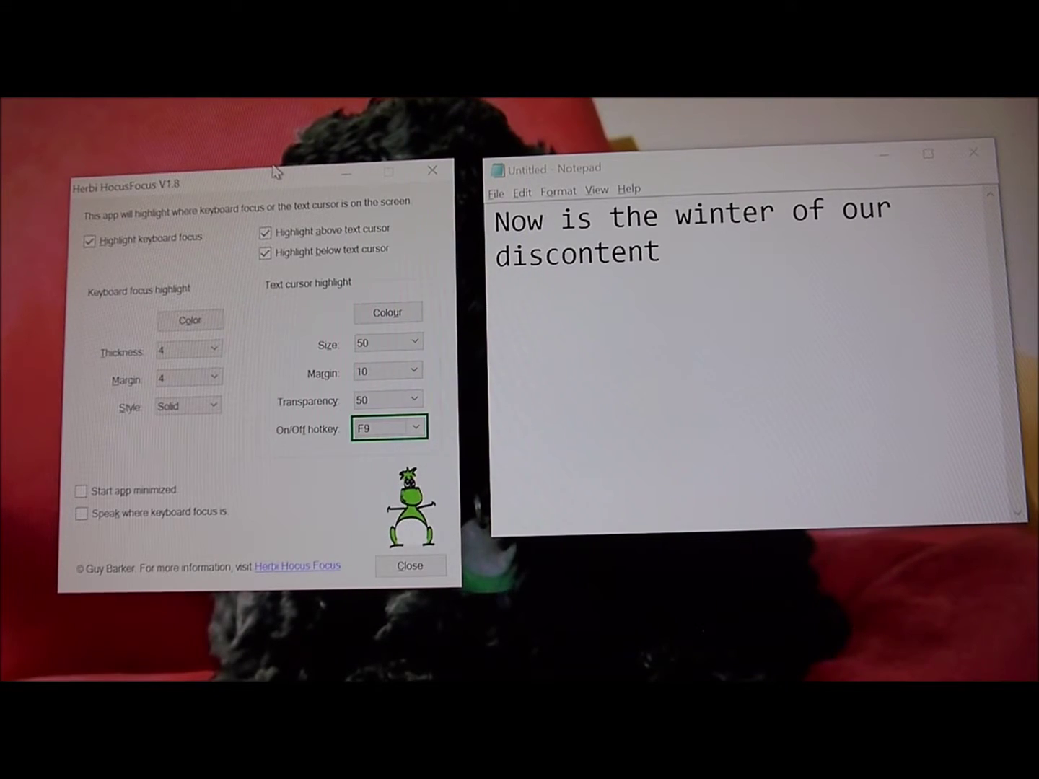
key("alt+Tab")
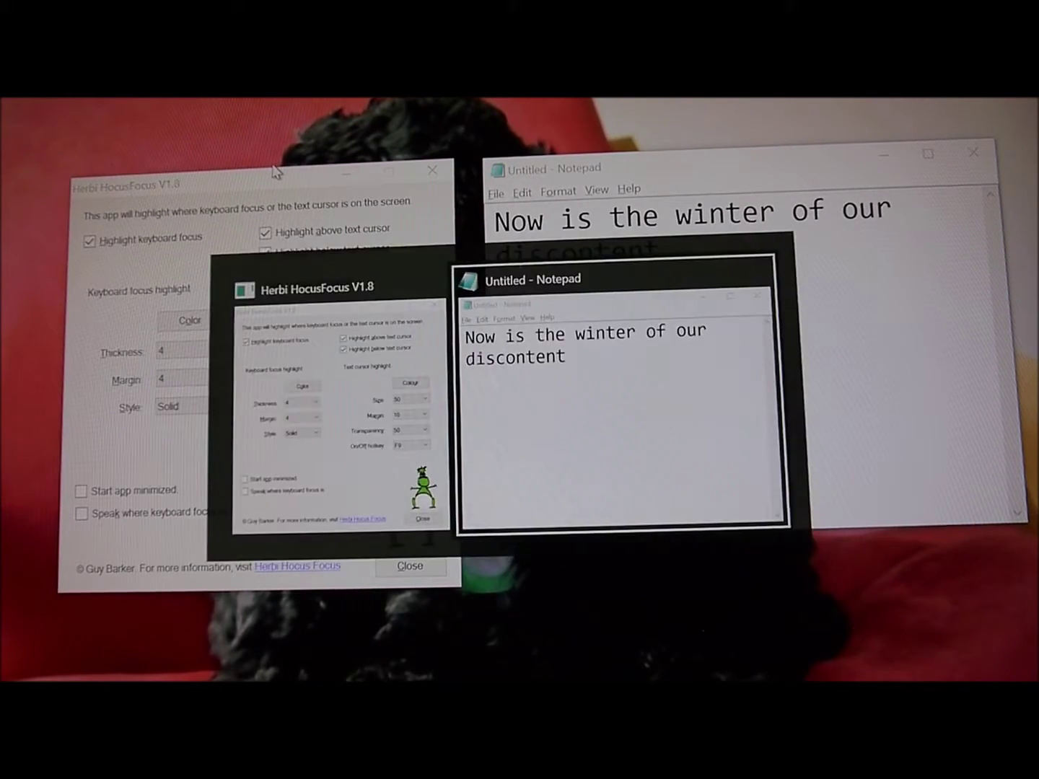
Move Notepad's caret while toggling the red cursor markers off and back on with F9
key("ctrl+Left")
key("ctrl+Left")
key("ctrl+Left")
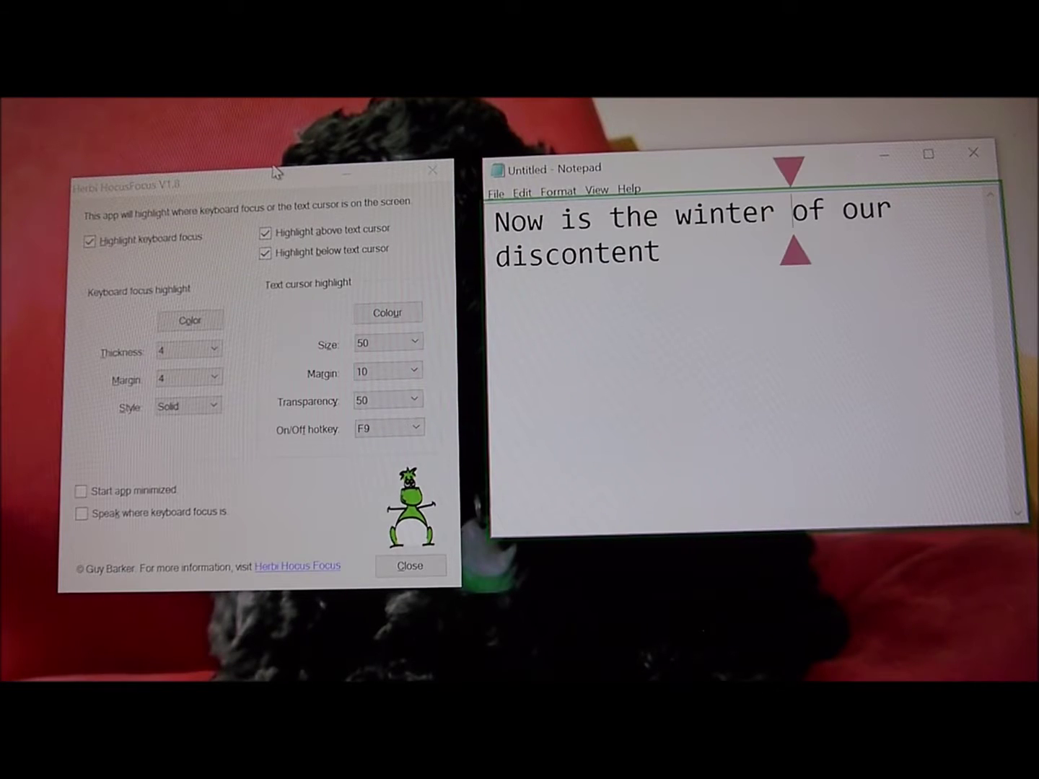
key("Right")
key("Right")
key("Right")
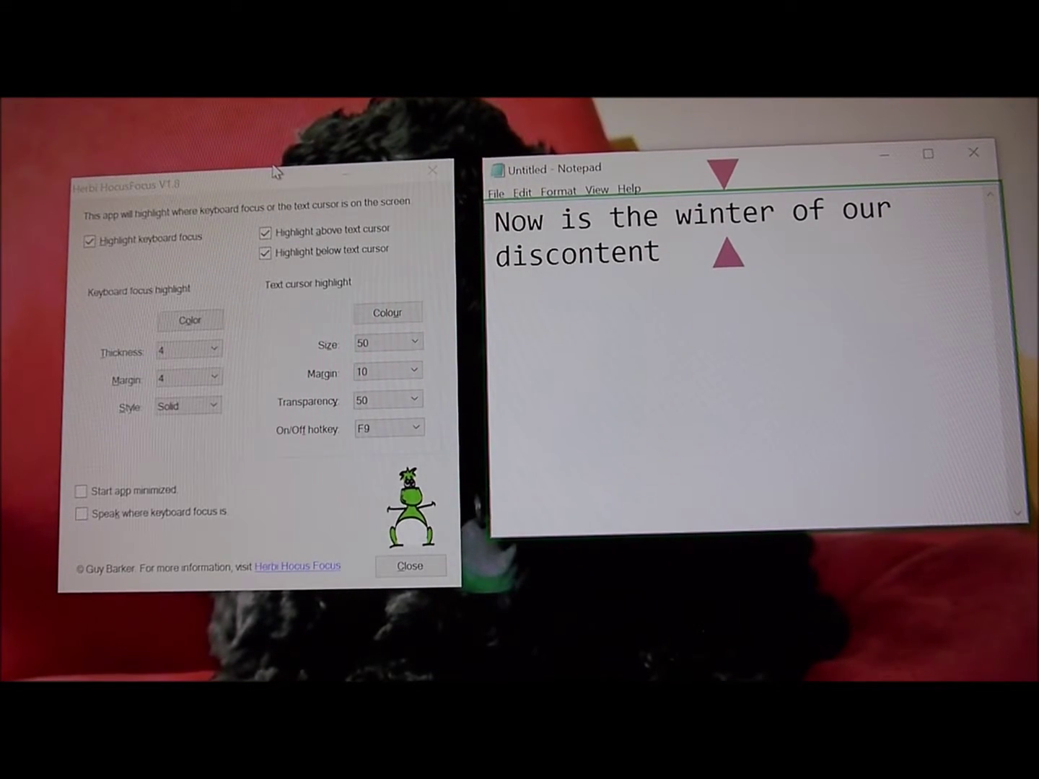
key("Left")
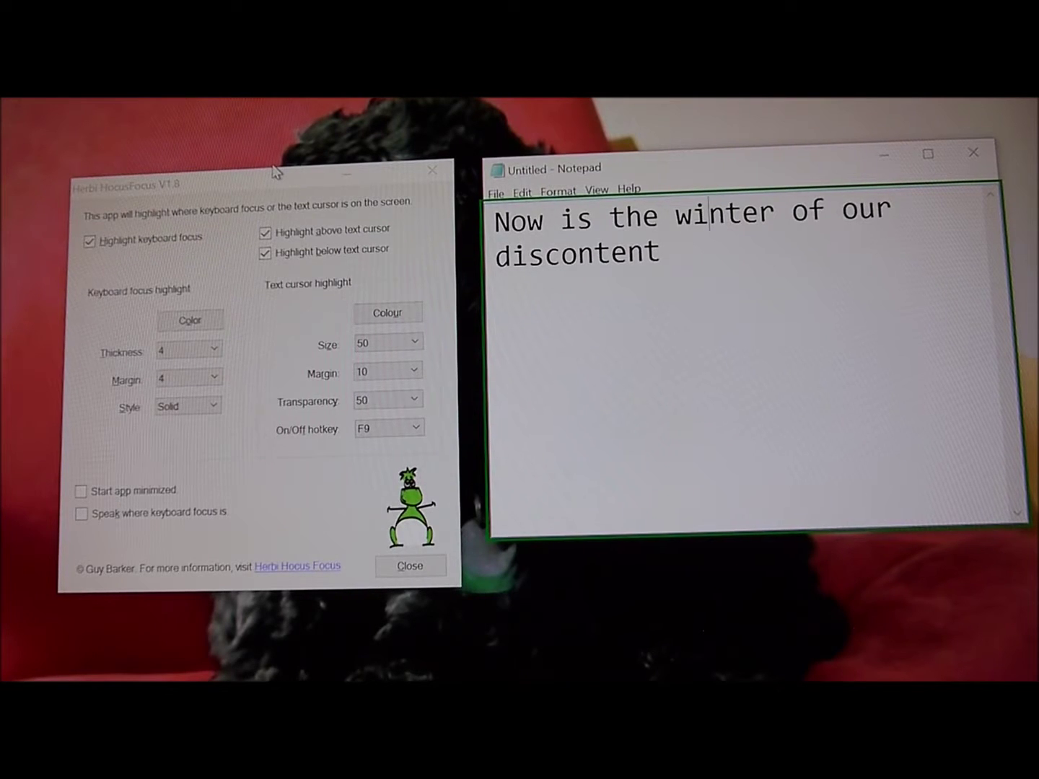
key("Left")
key("Left")
key("Right")
key("Right")
key("Right")
key("Right")
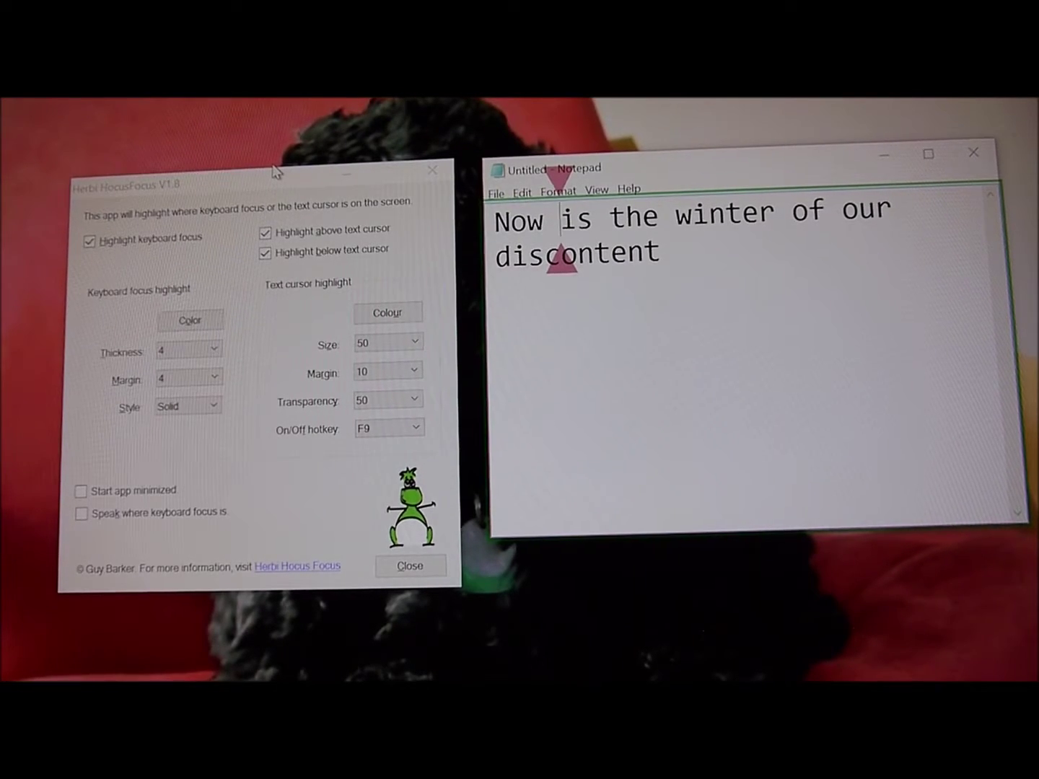
key("ctrl+Right")
key("ctrl+Right")
key("ctrl+Right")
key("ctrl+Right")
key("ctrl+Right")
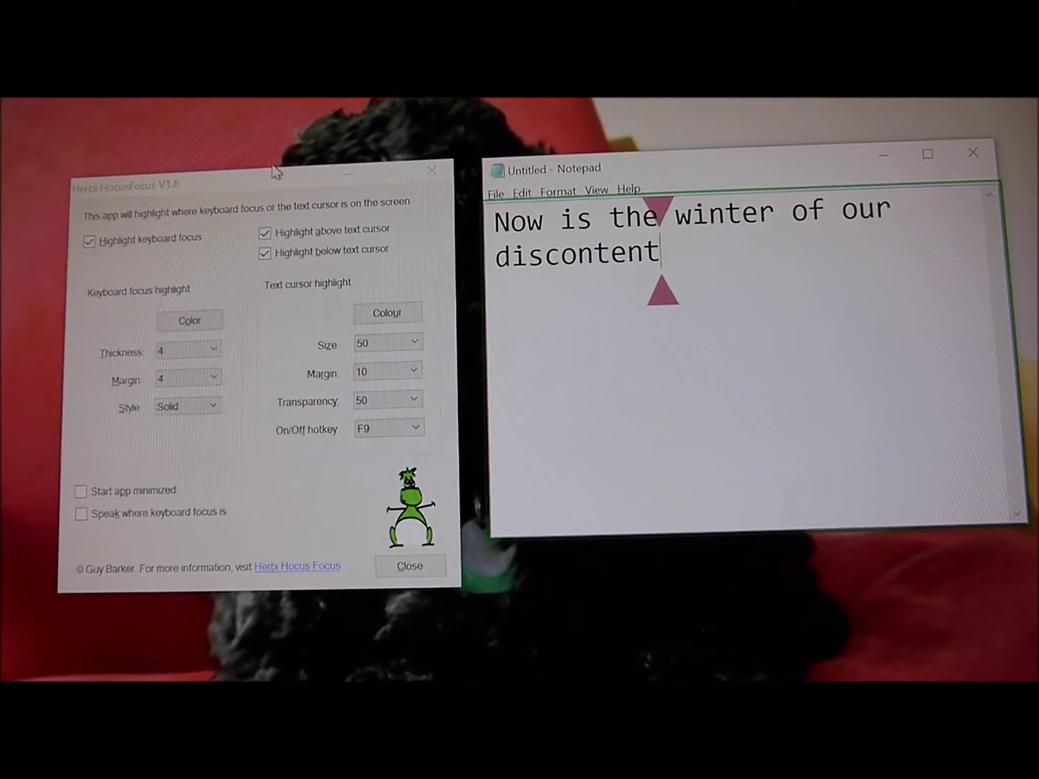
key("alt+Tab")
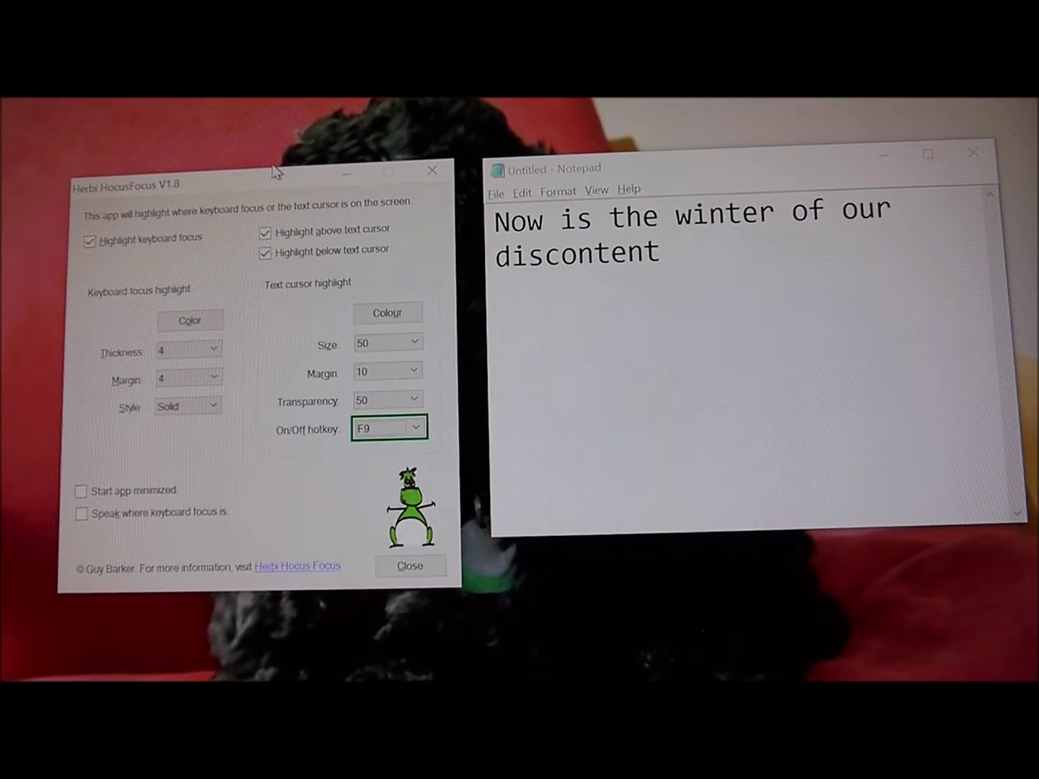
Set text-cursor transparency 30, margin 6 and size 30, then view the smaller markers in Notepad
key("shift+Tab")
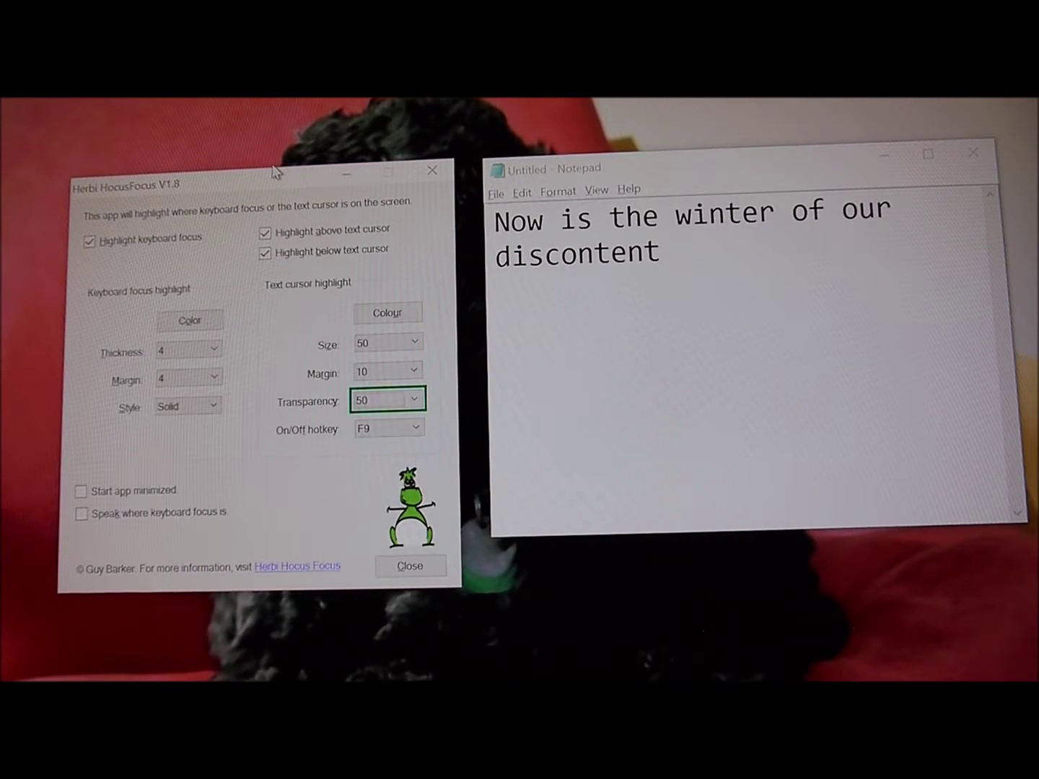
key("Up")
key("Up")
key("Up")
key("Up")
key("Up")
key("shift+Tab")
key("Up")
key("Up")
key("Up")
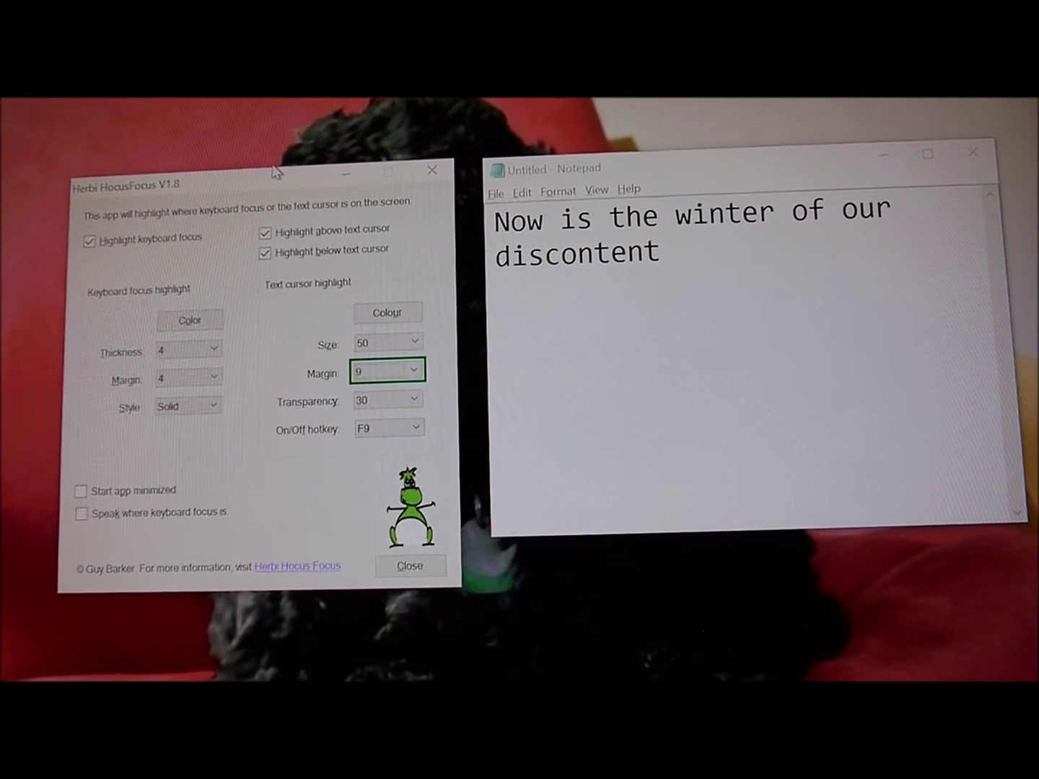
key("shift+Tab")
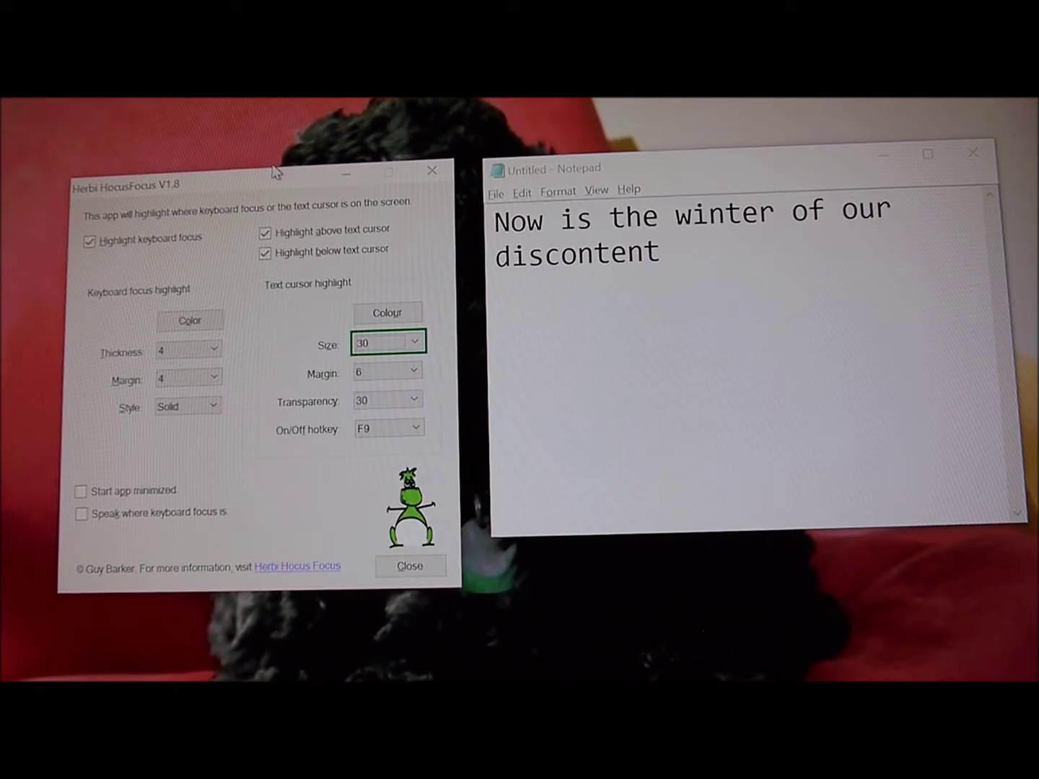
key("alt+Tab")
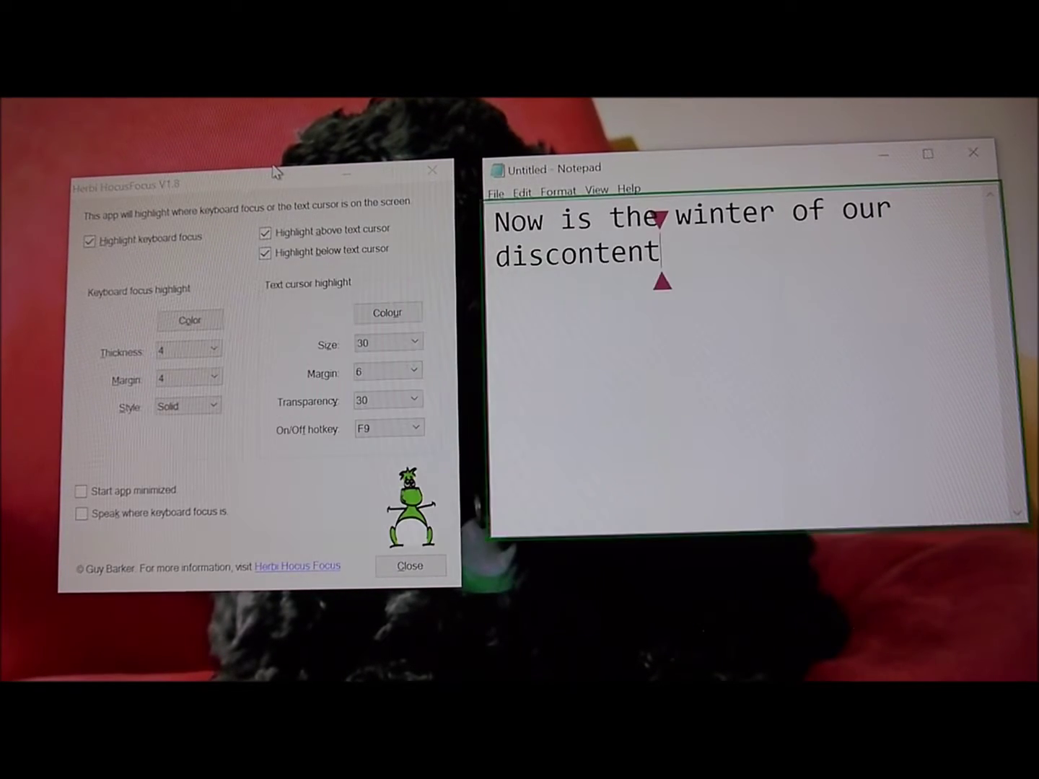
key("ctrl+Left")
key("ctrl+Left")
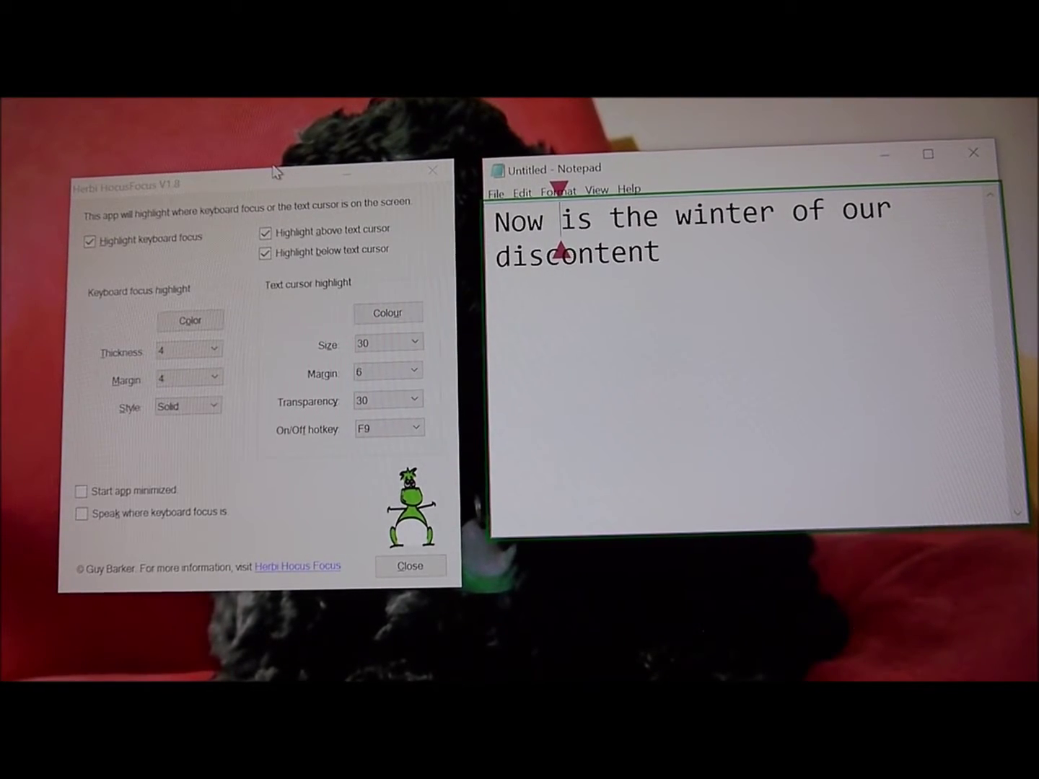
Launch a blank WordPad document from the Run dialog with the 'wordpad' command
key("super+r")
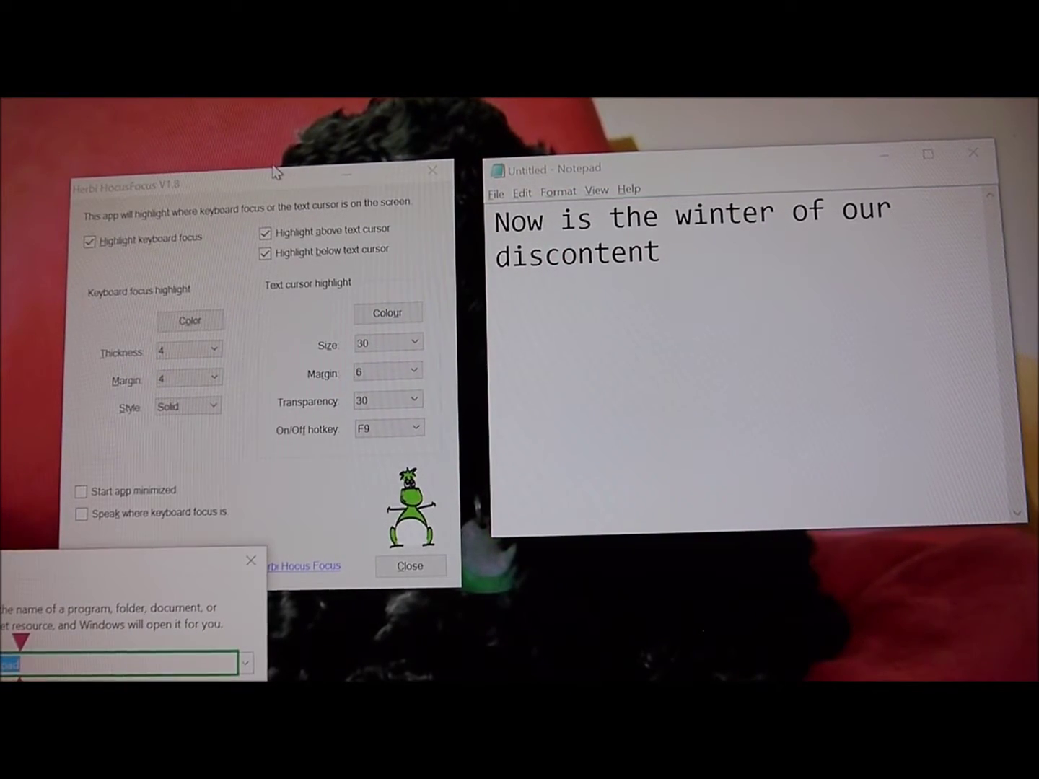
key("Left")
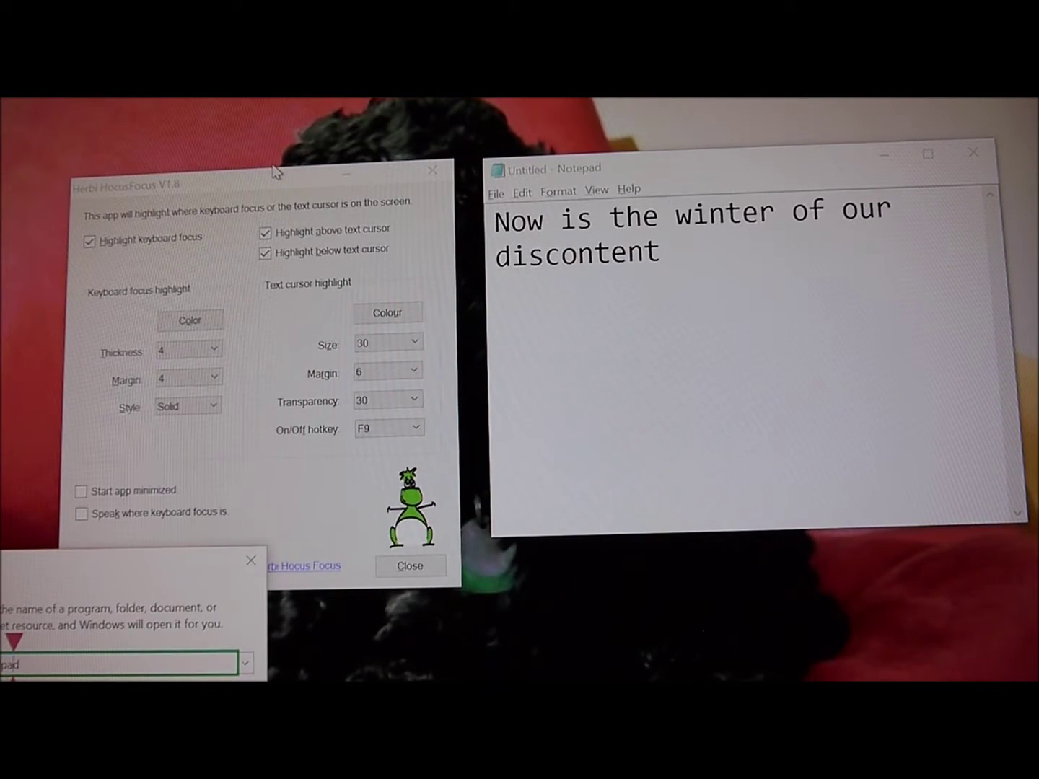
key("Right")
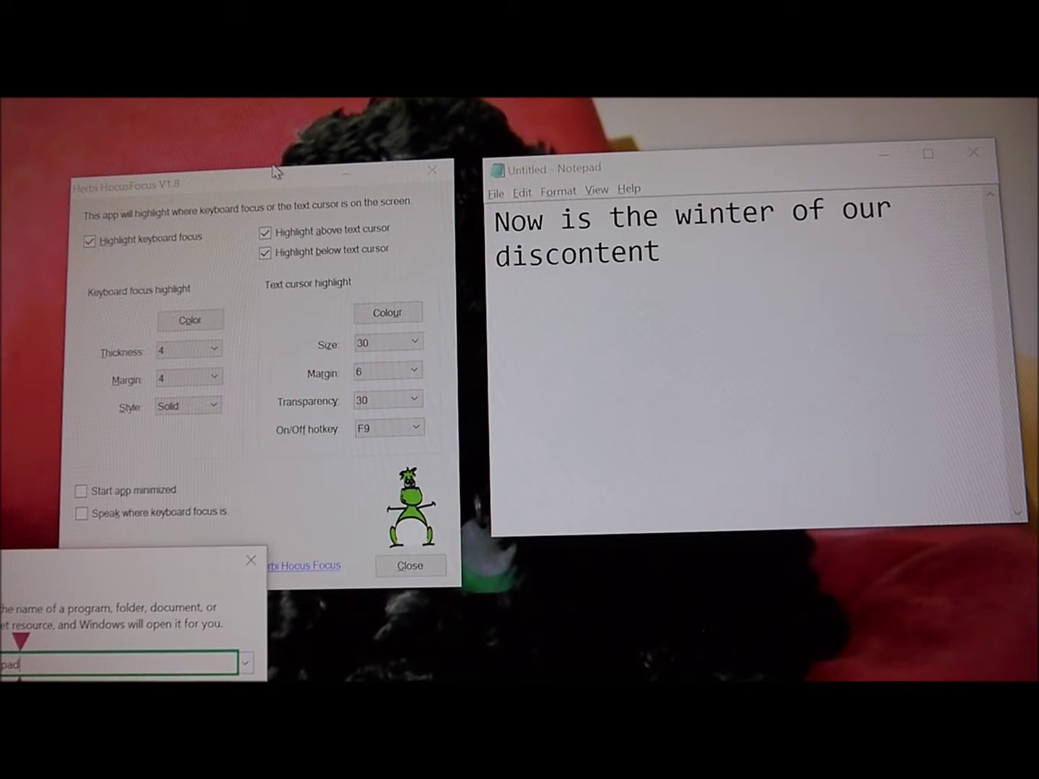
key("Return")
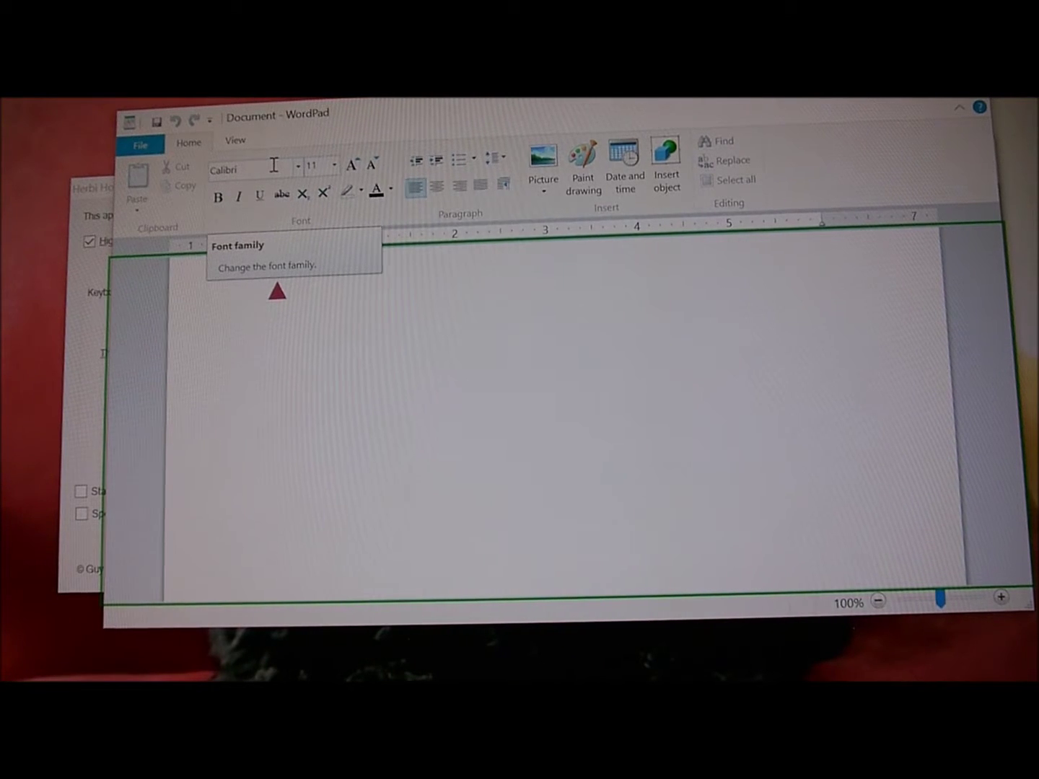
Move keyboard focus across WordPad's Home ribbon, past Font family, to the Font size box
key("alt")
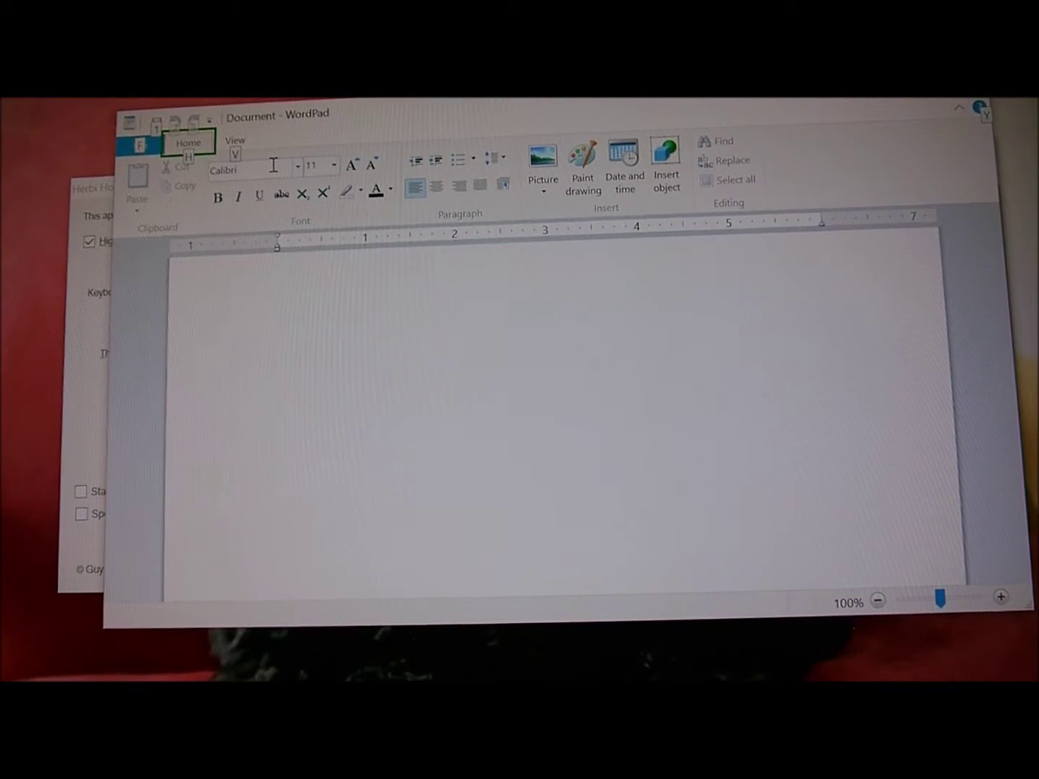
key("Down")
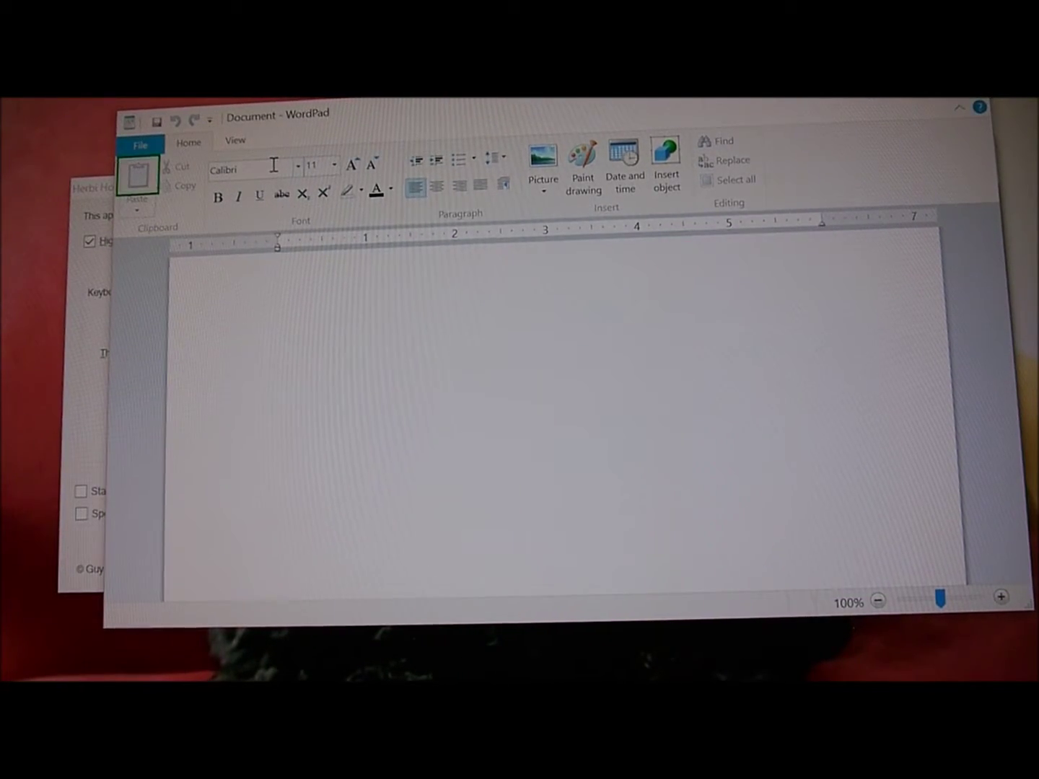
key("Right")
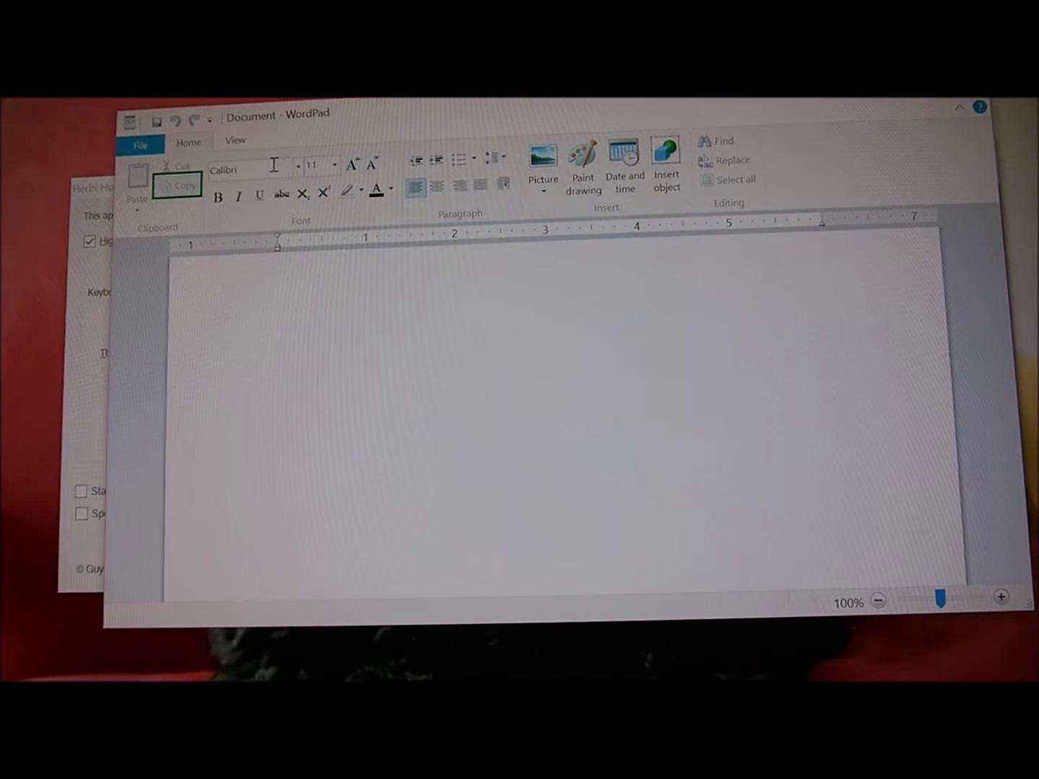
key("Right")
key("Right")
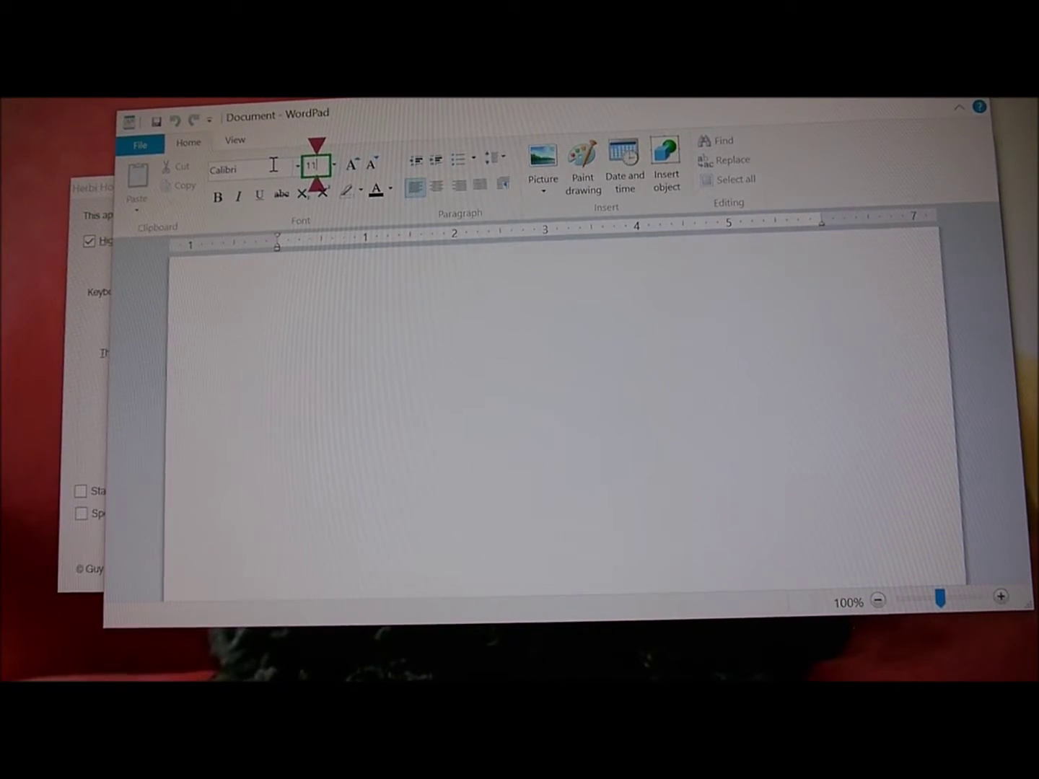
Set the font size to 28, then type 'Now is the winter of our discontent'
type("20")
key("BackSpace")
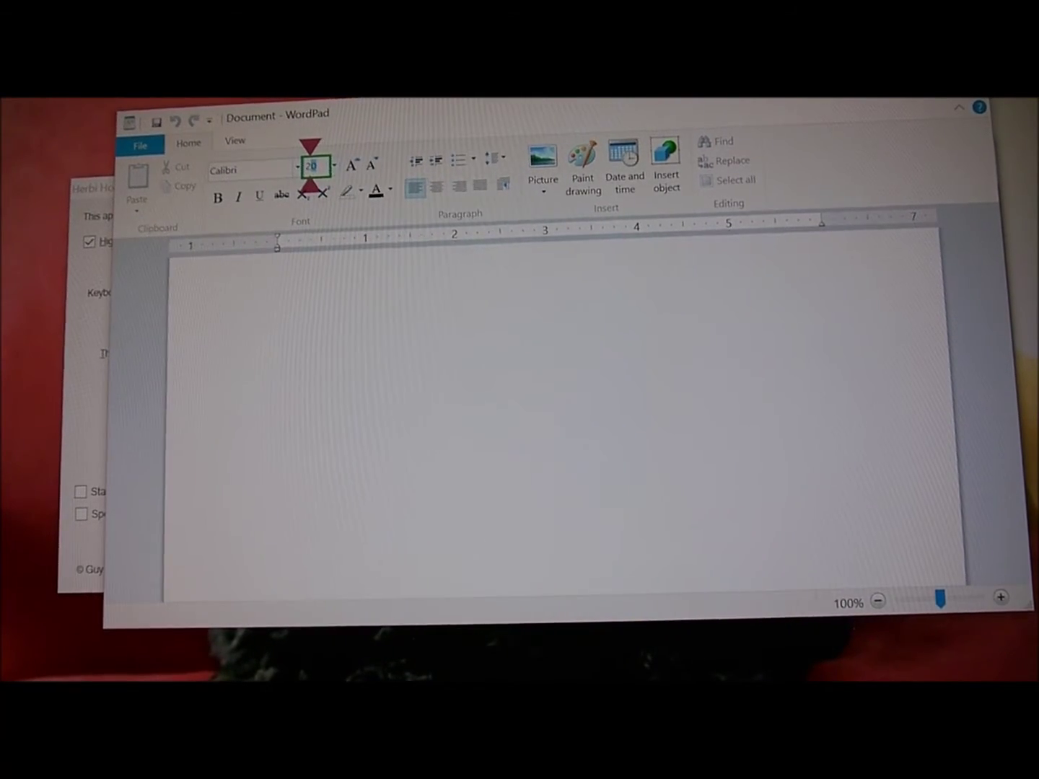
type("8")
key("Return")
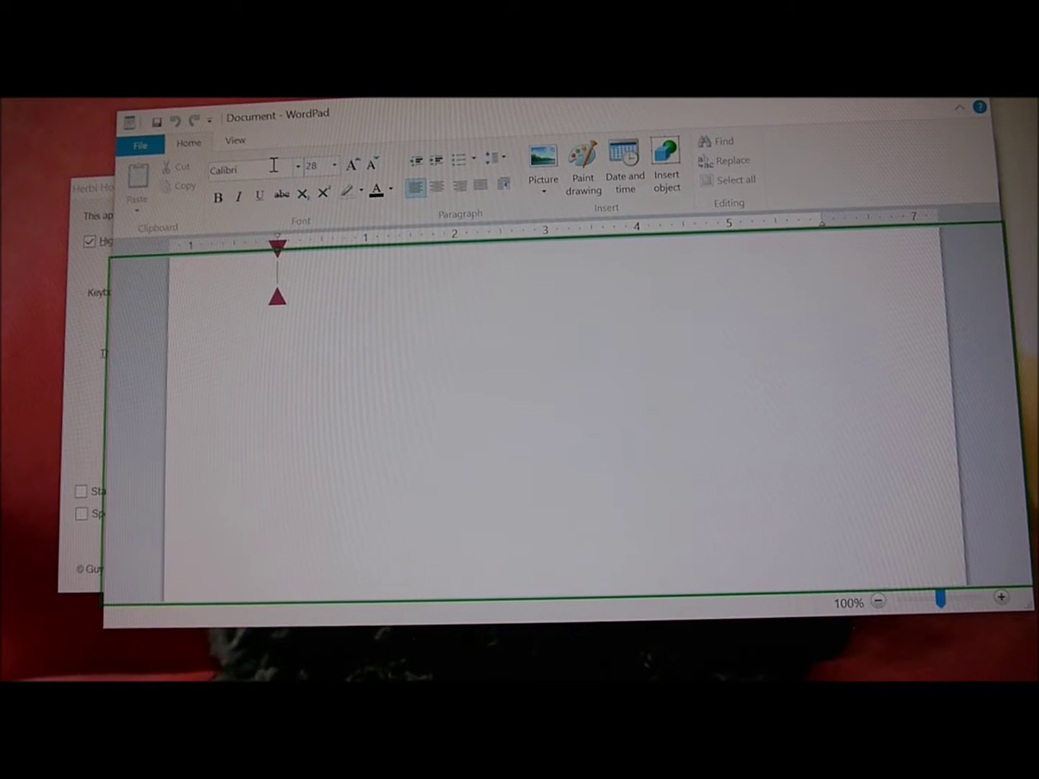
type("N")
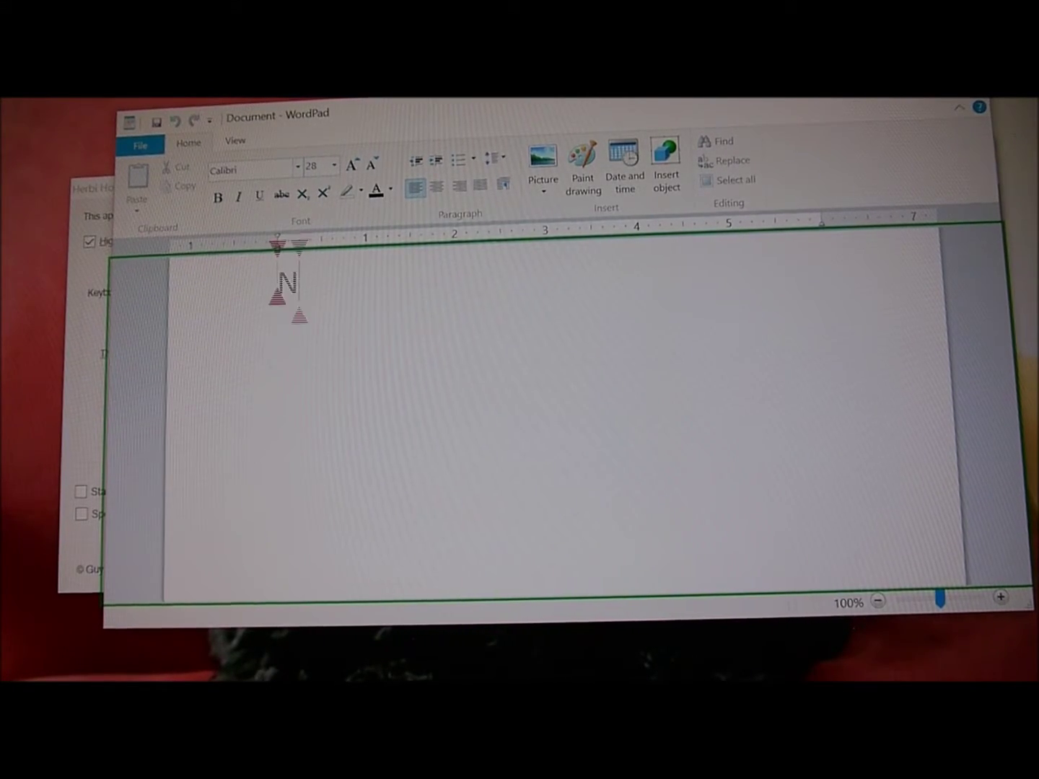
type("ow is th")
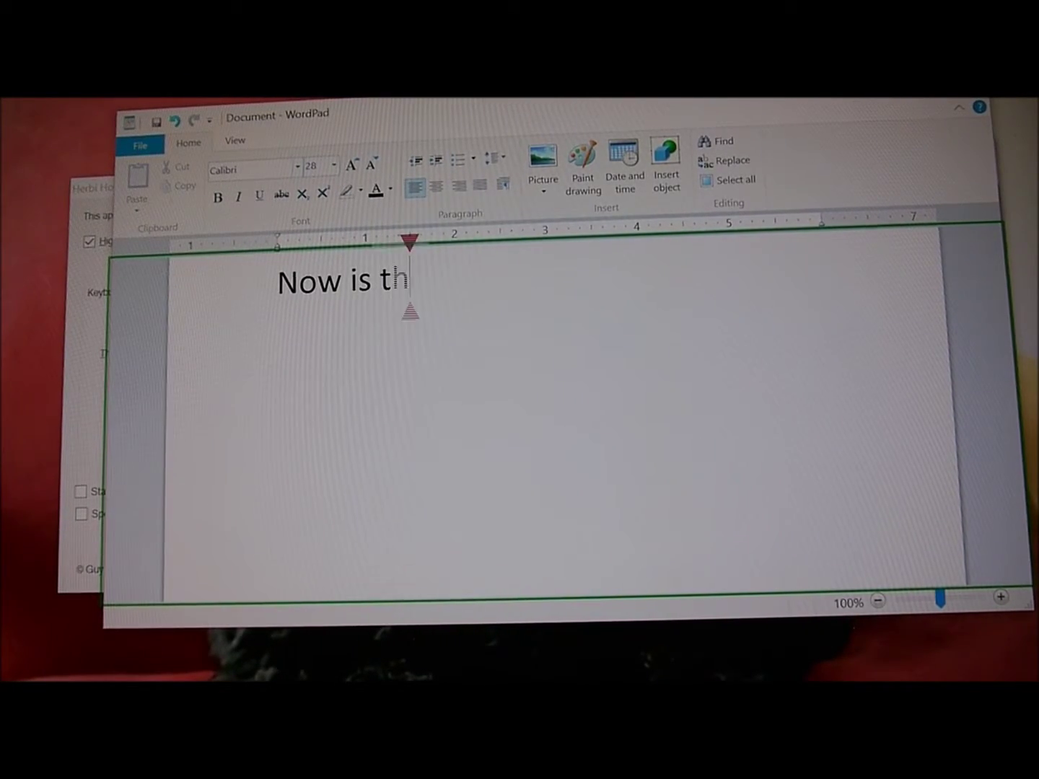
type("e winter of")
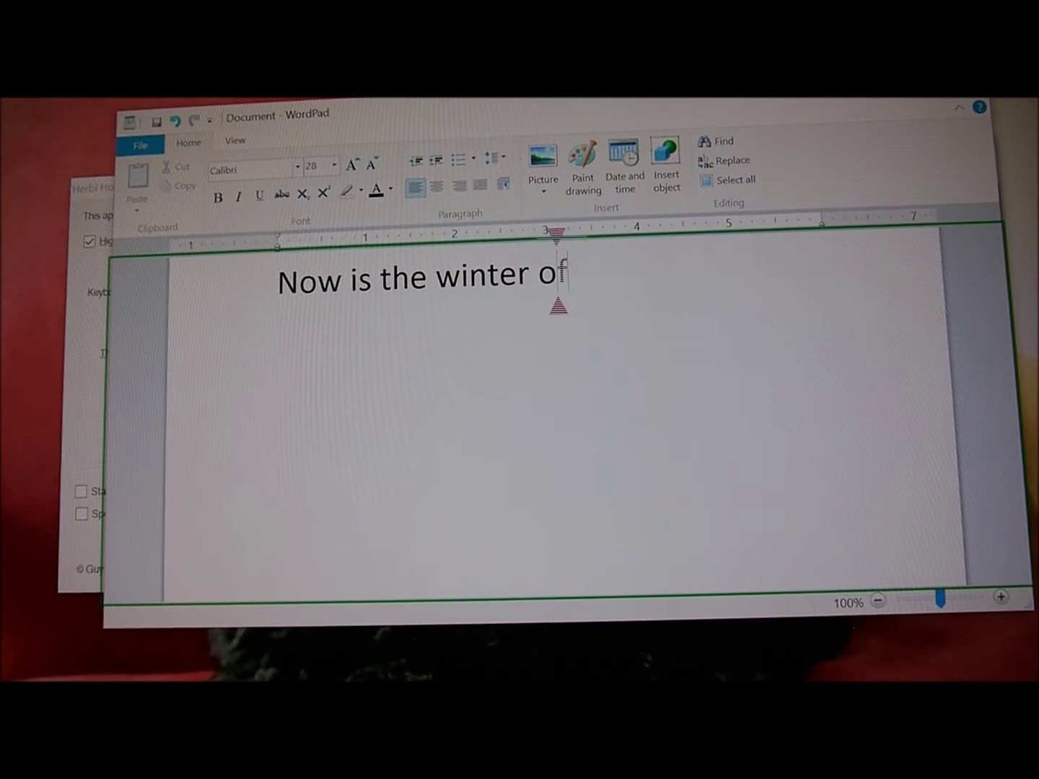
type(" our d")
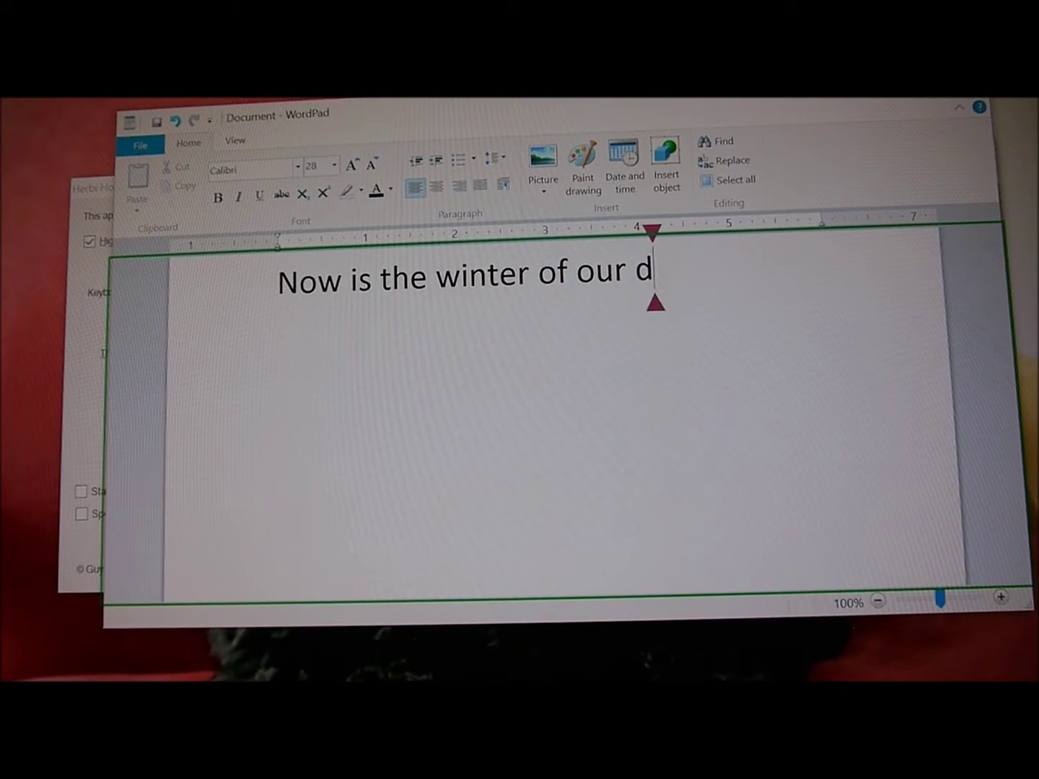
type("iscontent")
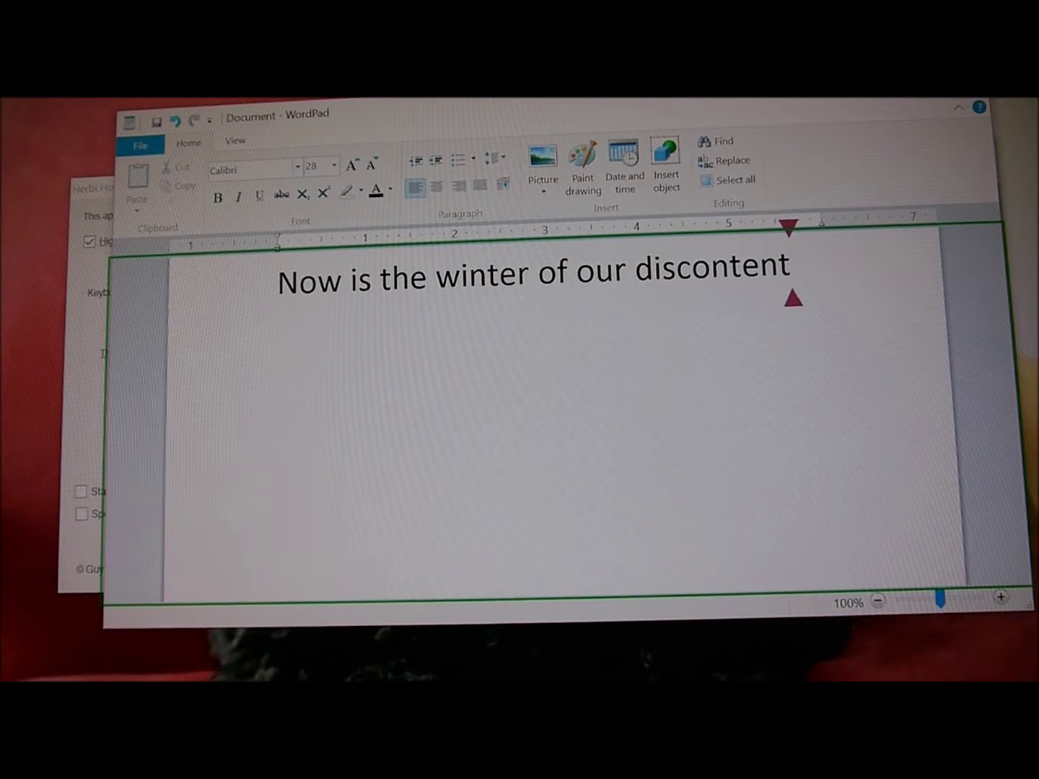
key("alt+F4")
Close WordPad, discarding the document without saving
key("Tab")
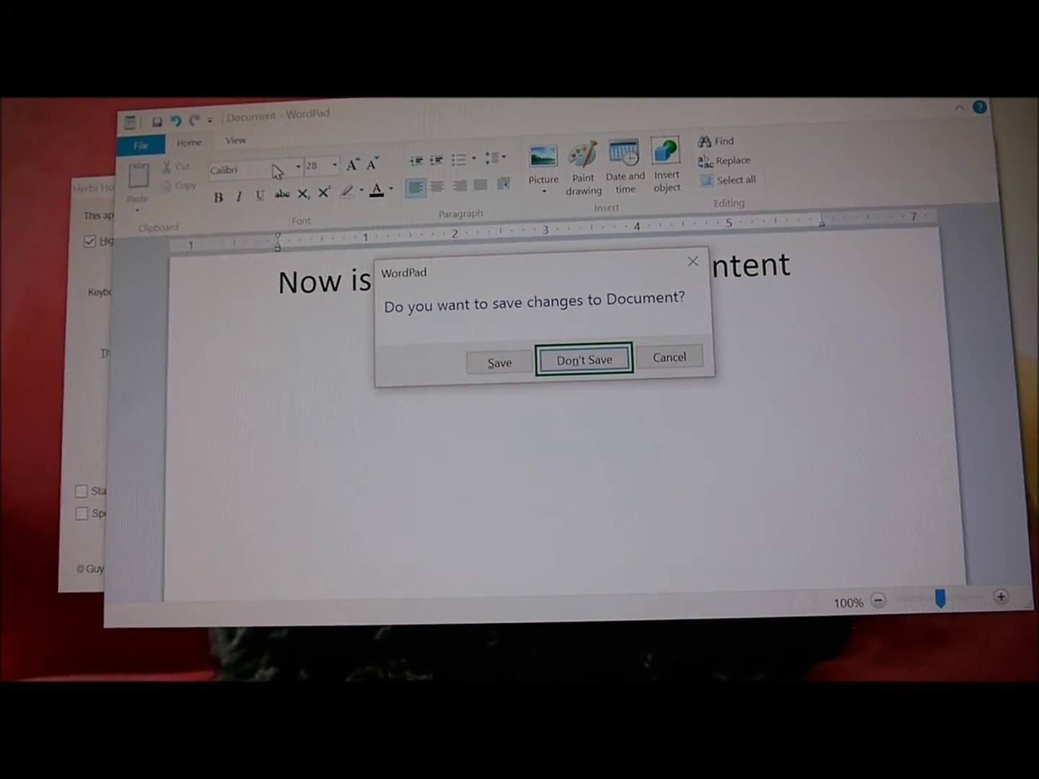
key("Return")
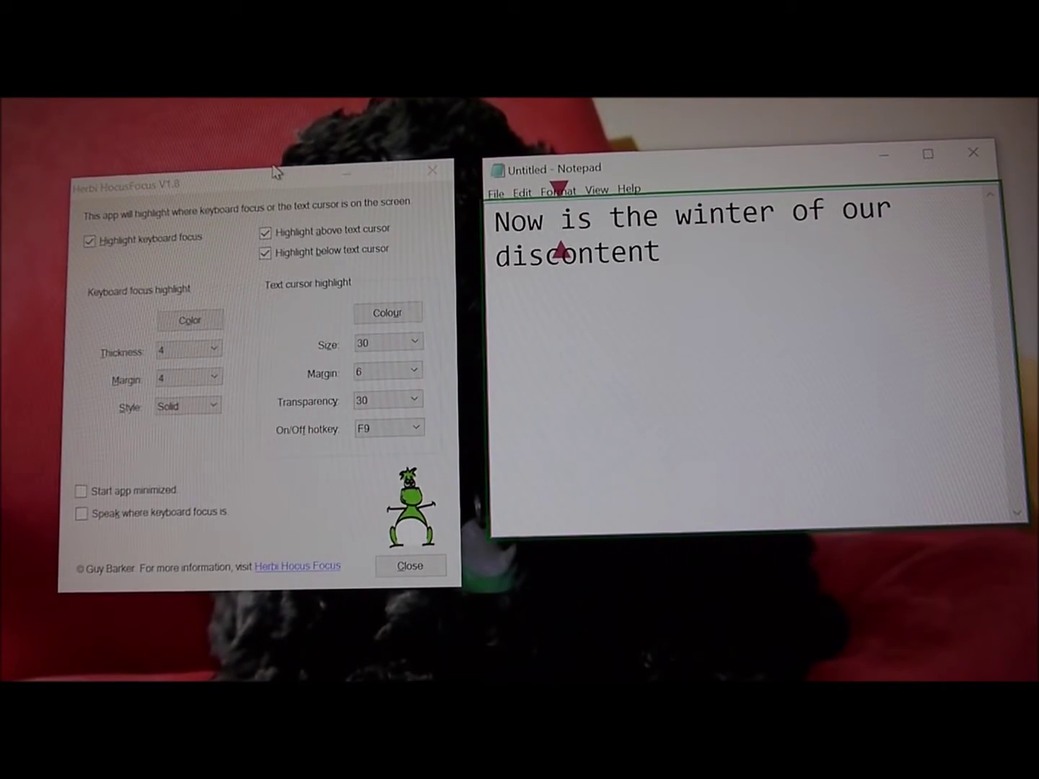
key("alt+Tab")
Launch Microsoft Word 2010 by searching 'word' in the Start menu
key("super")
type("word")
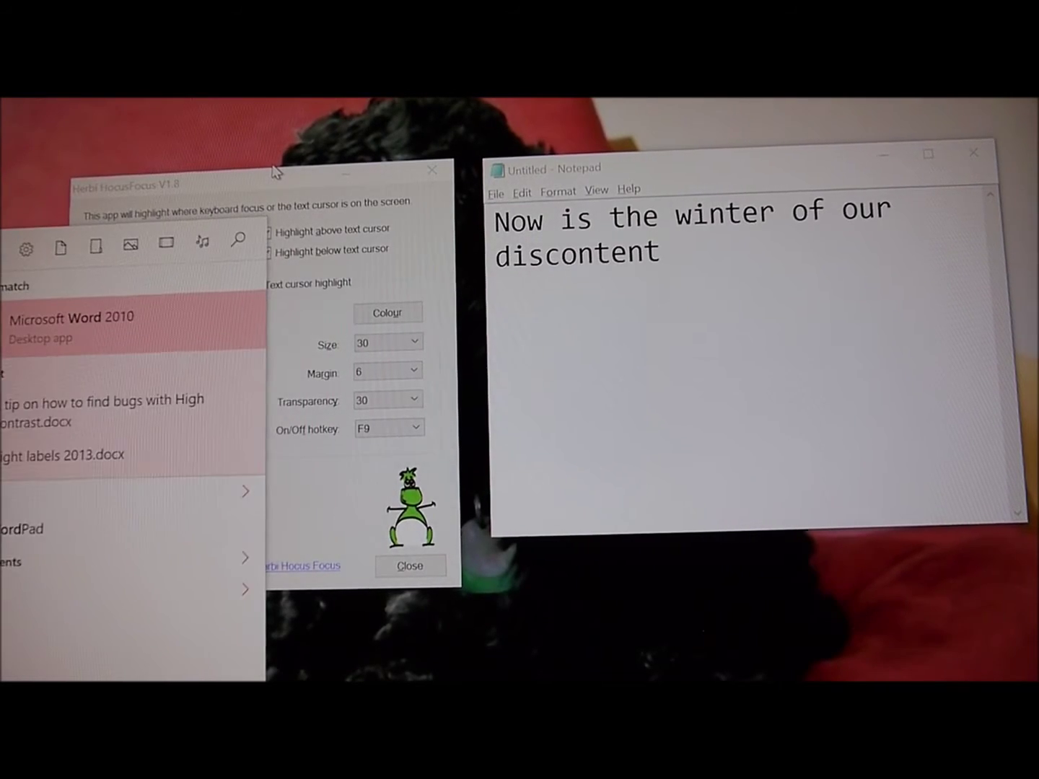
key("Return")
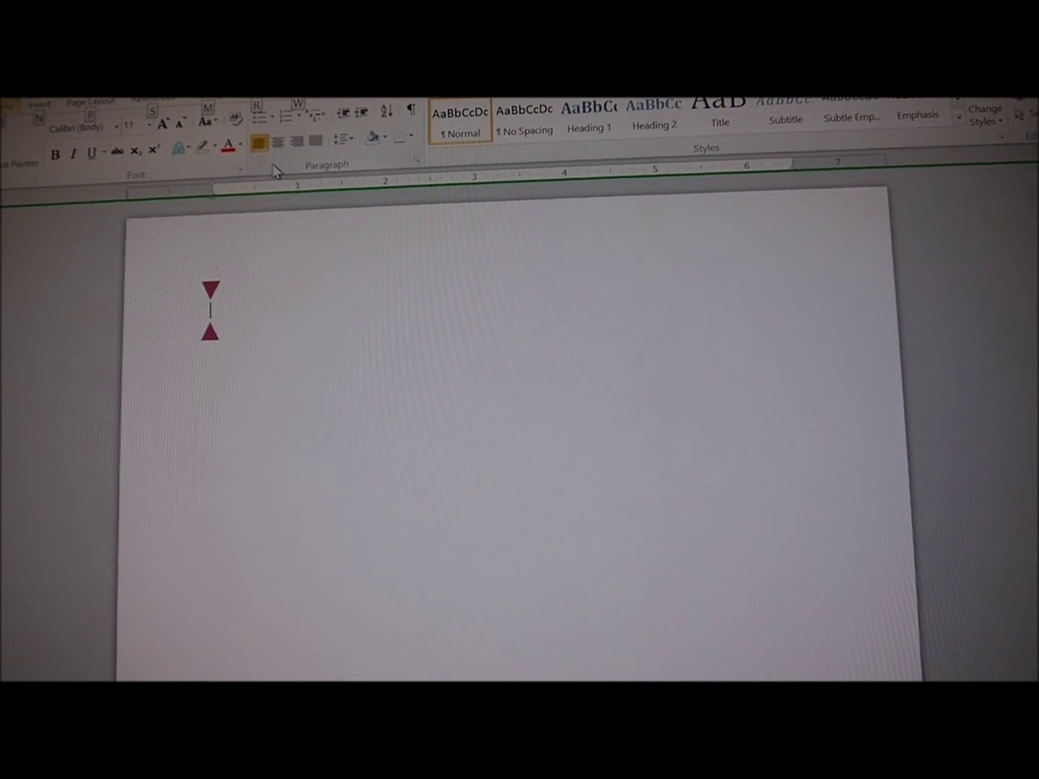
key("alt+h")
Set the Word font size to 28 pt
key("Escape")
key("Tab")
key("Tab")
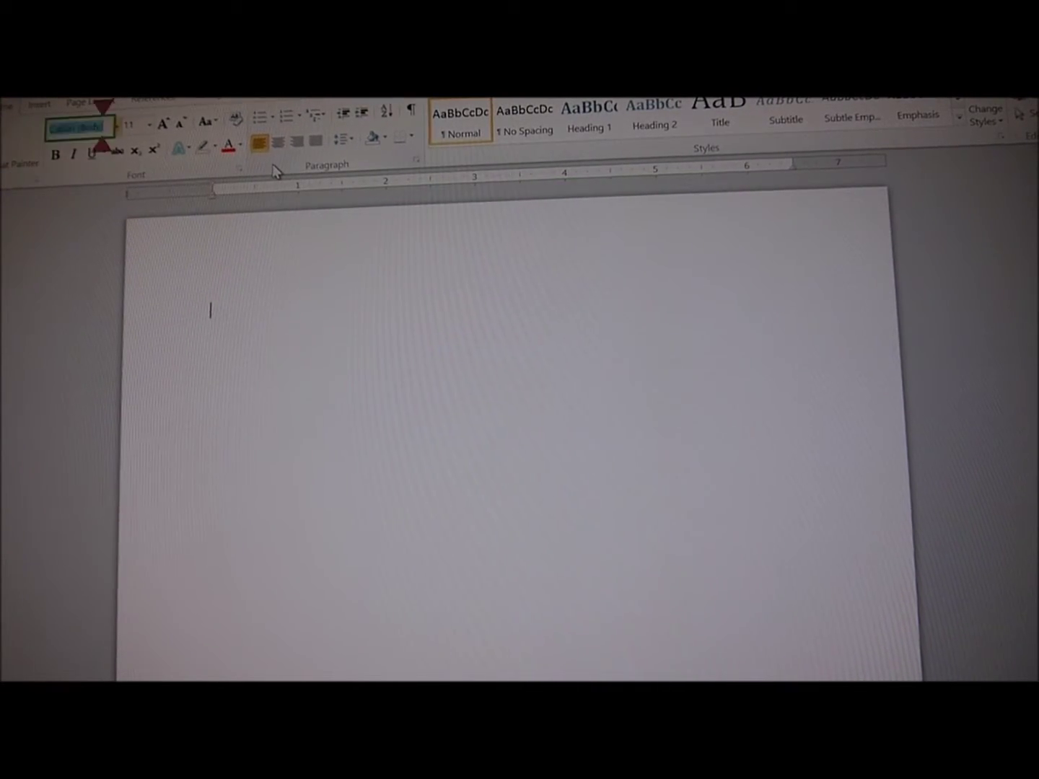
type("28")
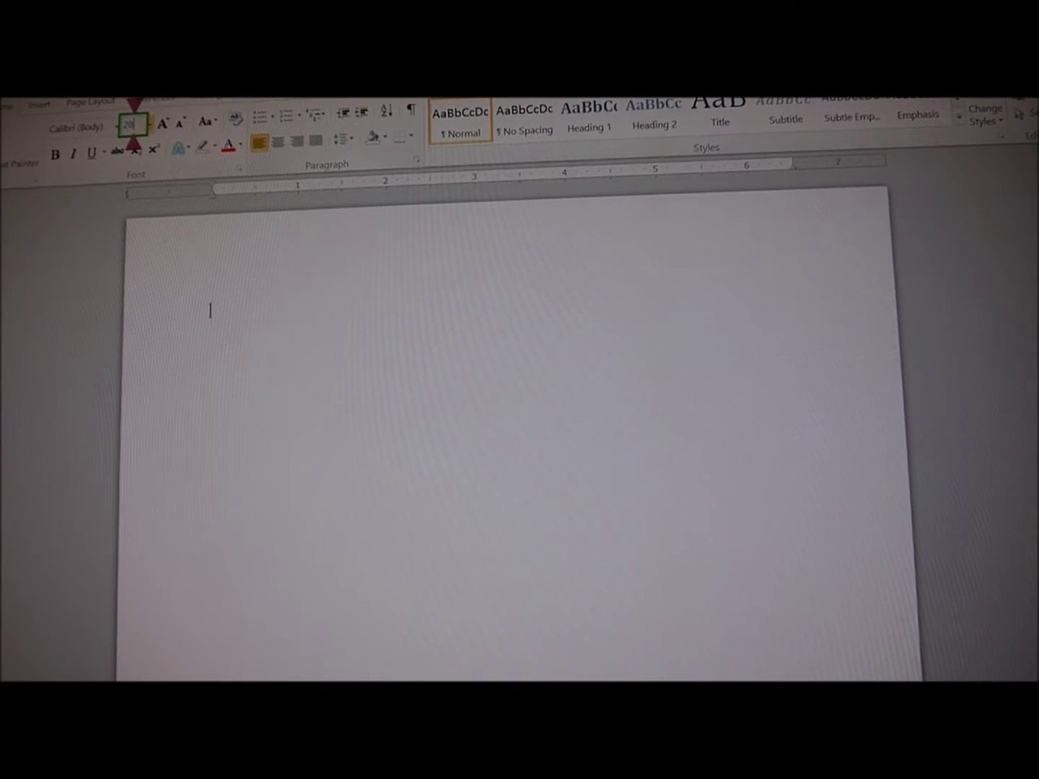
key("Return")
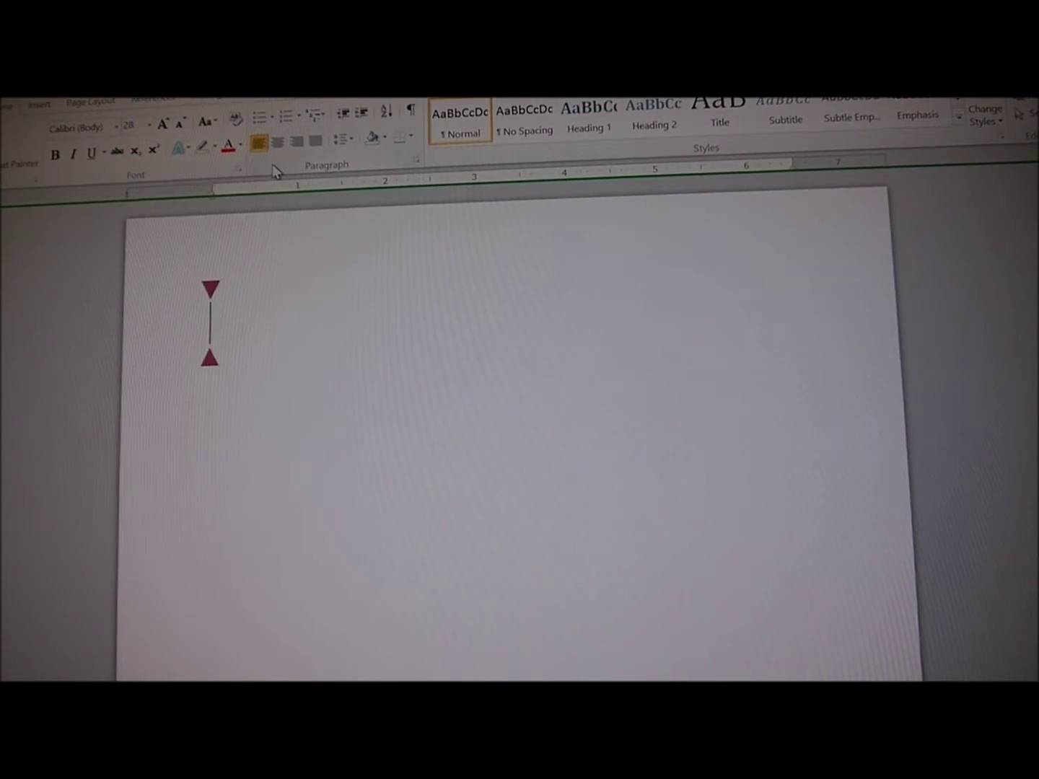
Type 'Now is the winter of our discontent', then move the cursor back word by word
type("Now is")
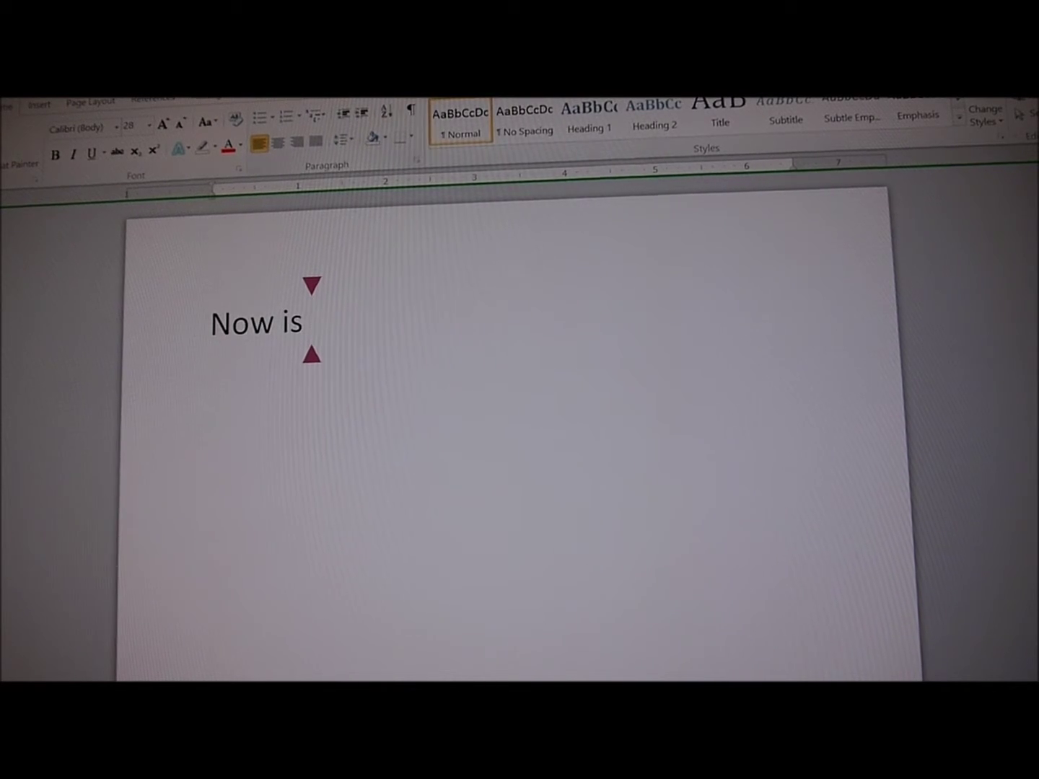
type("th")
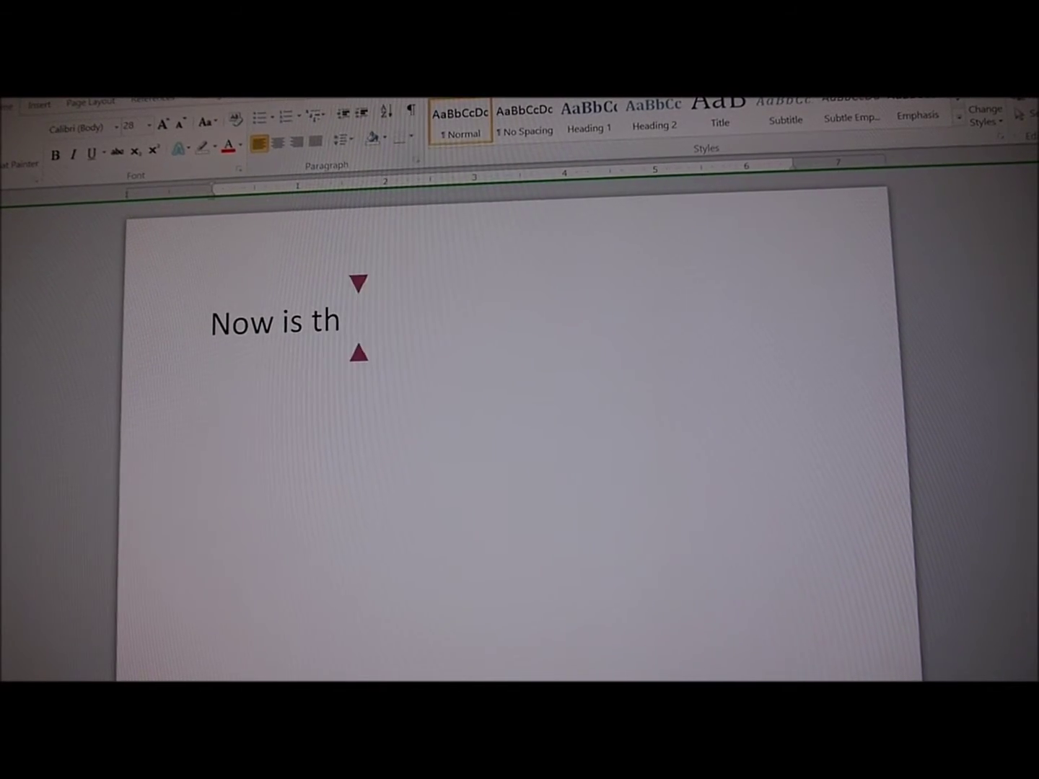
type("e wintr")
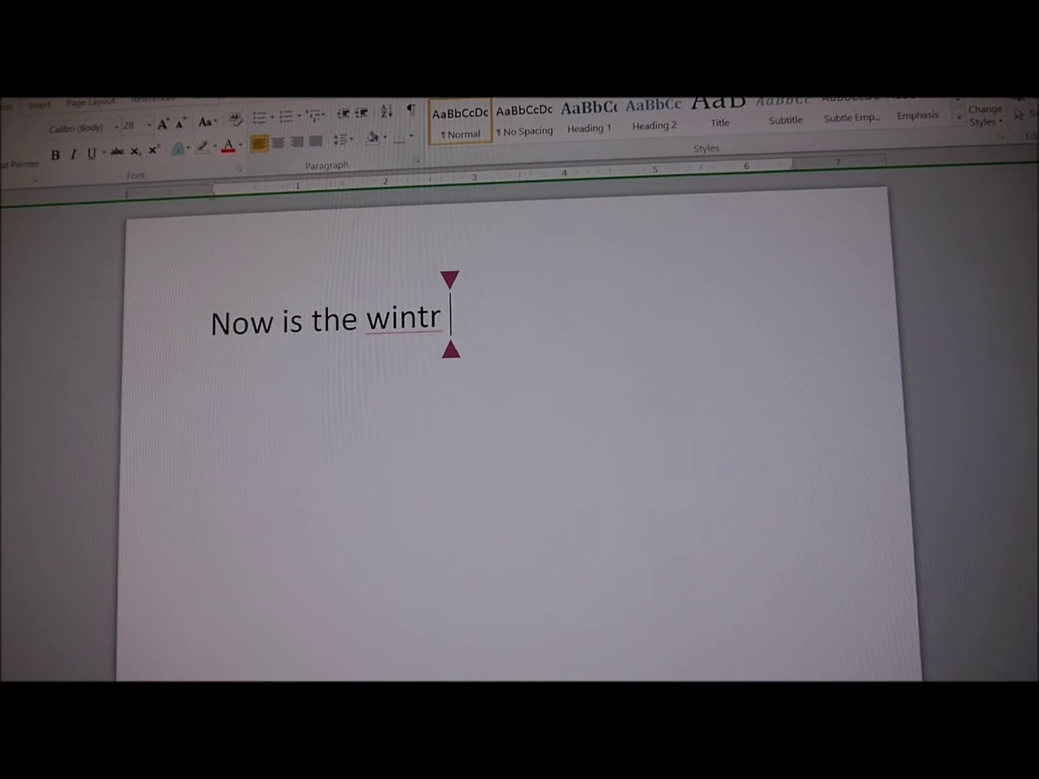
key("BackSpace")
key("BackSpace")
type("er of o")
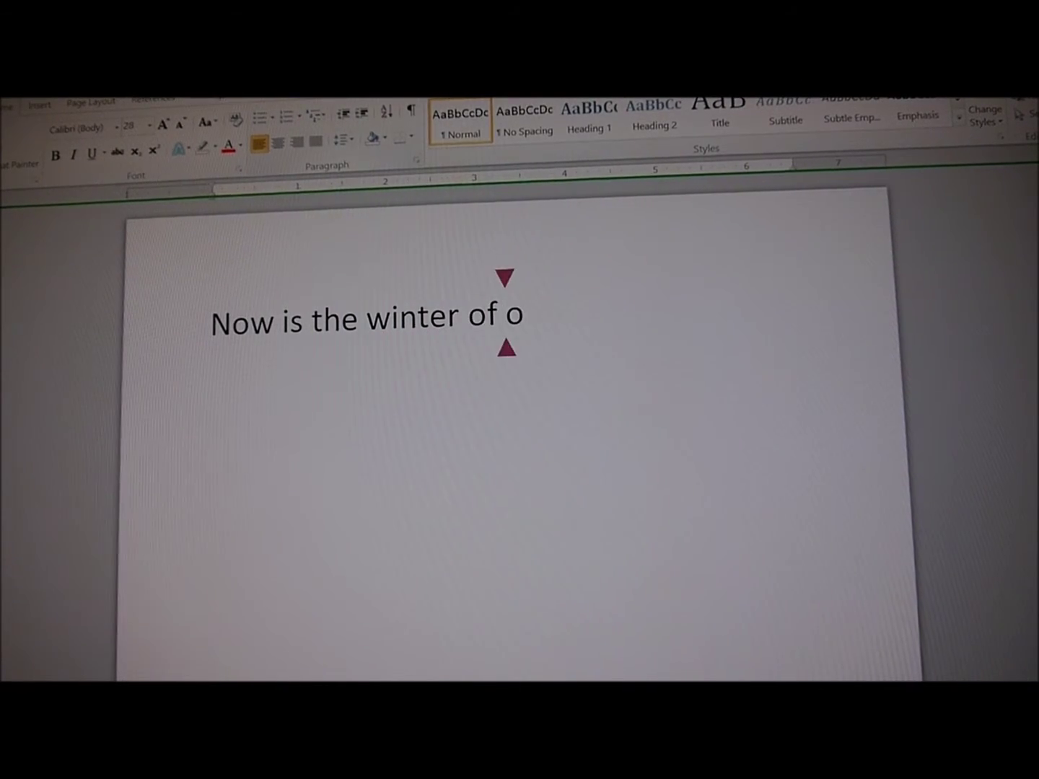
type("ur discontent")
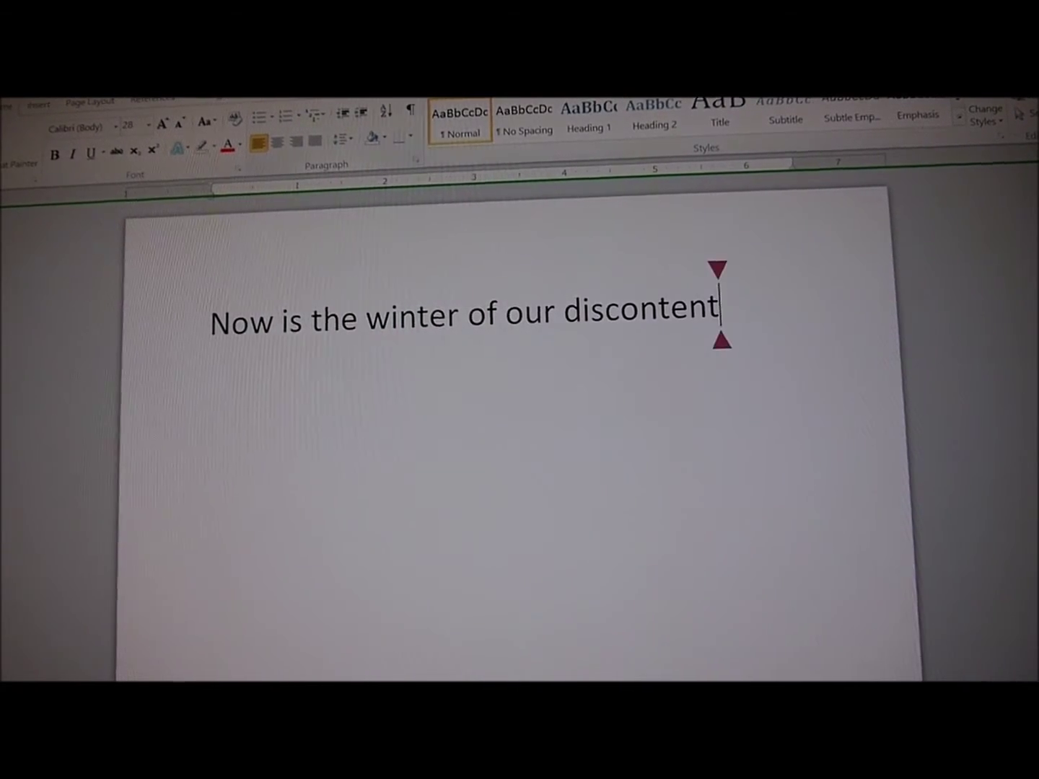
key("ctrl+Left")
key("ctrl+Left")
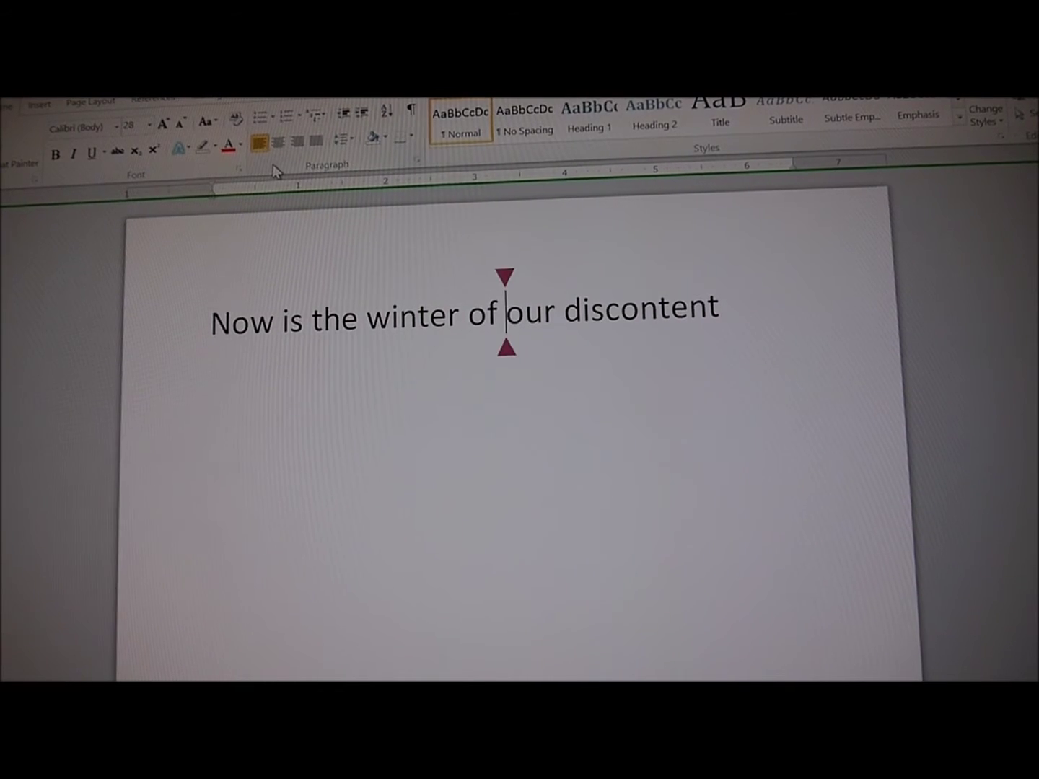
key("ctrl+Left")
key("ctrl+Left")
key("ctrl+Left")
key("ctrl+Left")
key("ctrl+Left")
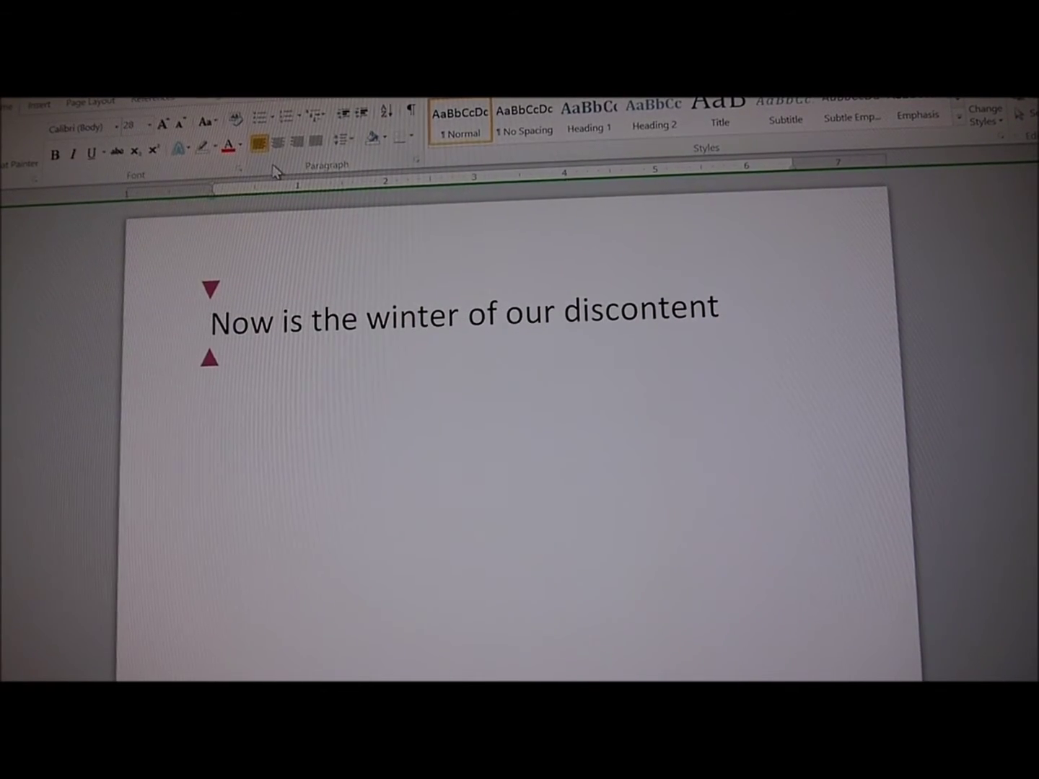
Close Word without saving the document
key("alt+F4")
key("Tab")
key("Return")
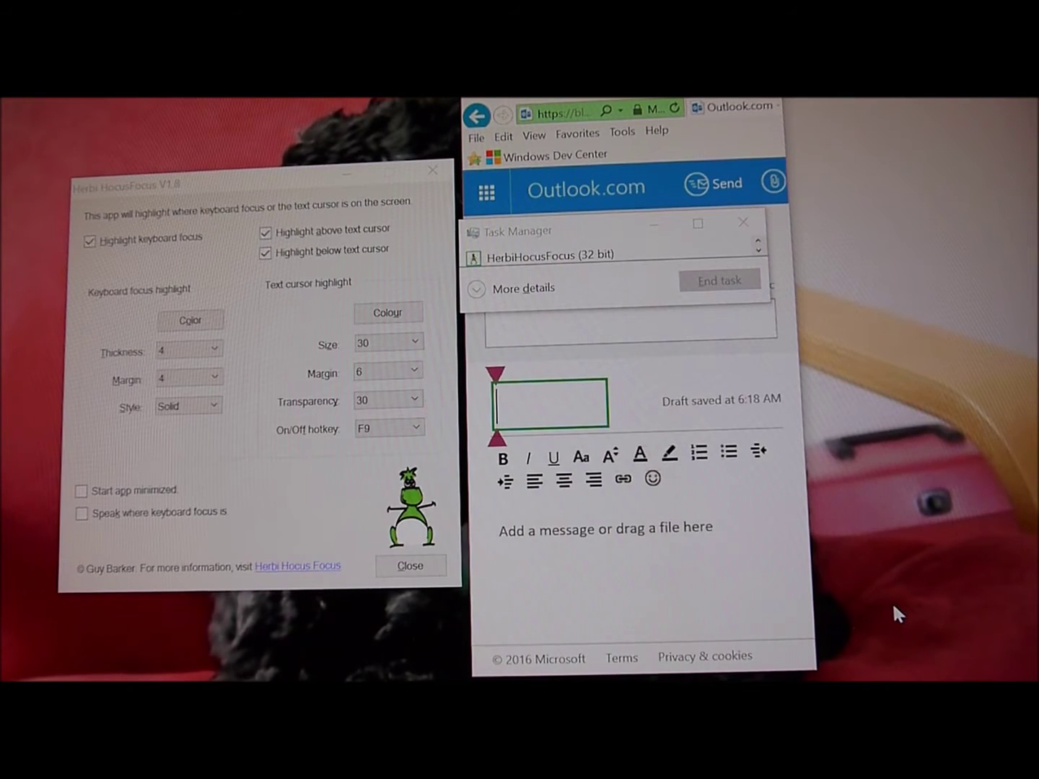
Enter 'Hello' as the subject and 'Now is the winter of our discontent' as the body
type("H")
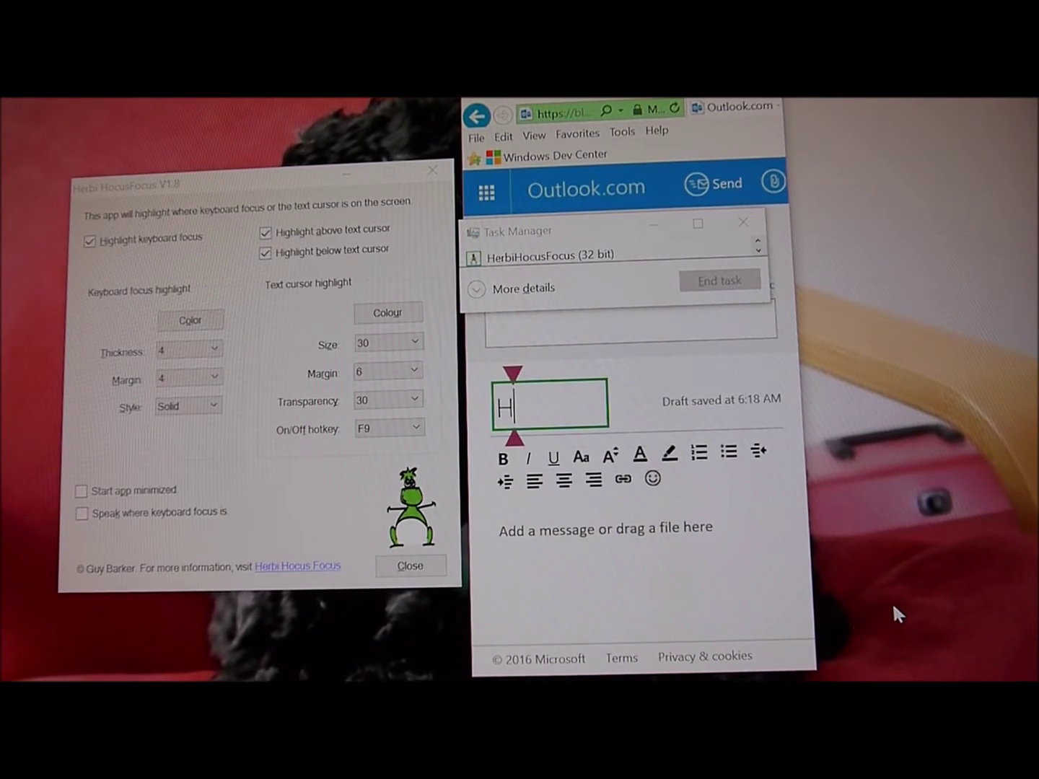
type("ello")
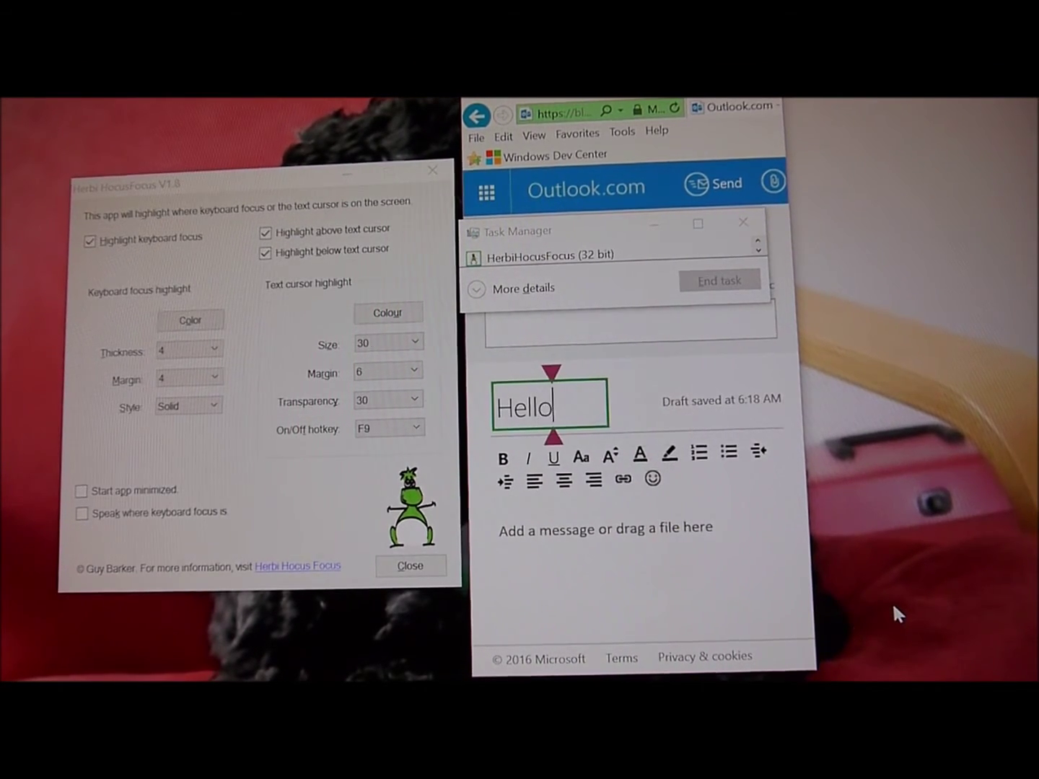
key("Tab")
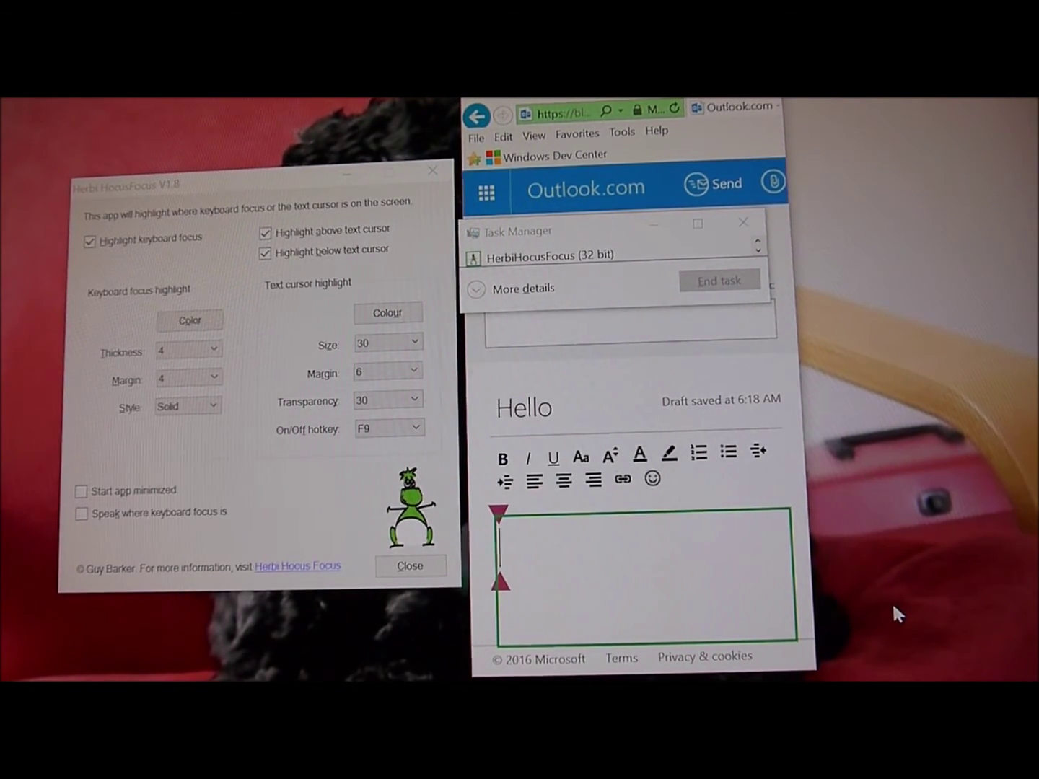
type("Now i")
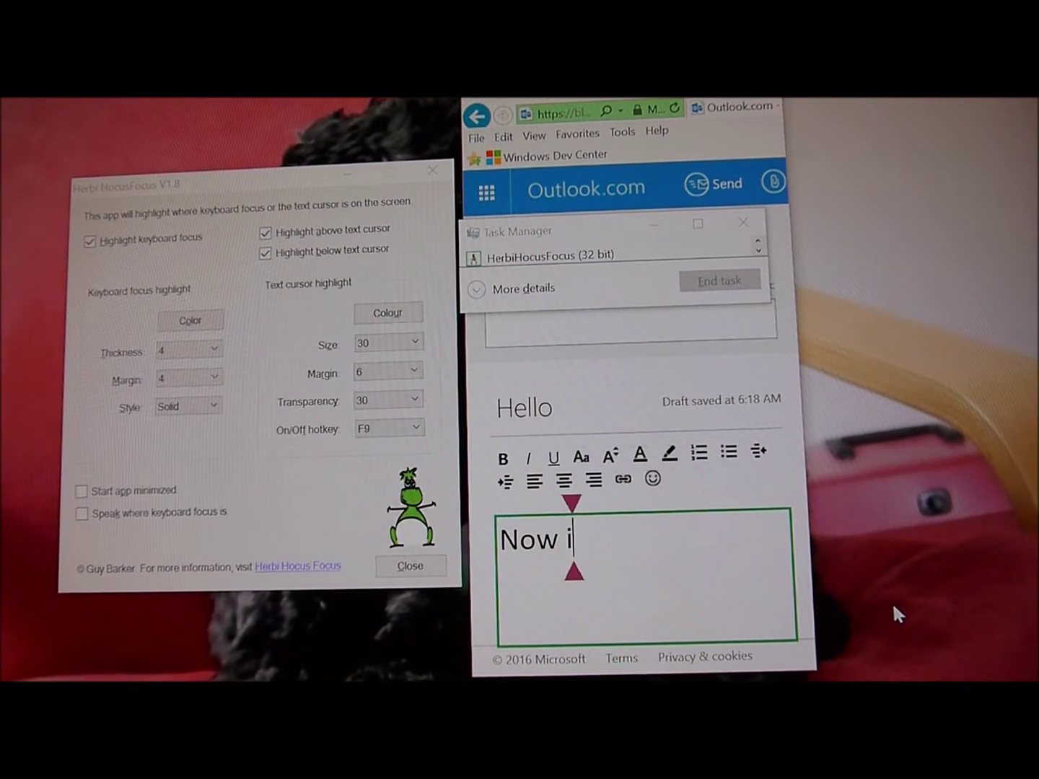
type("s the winter")
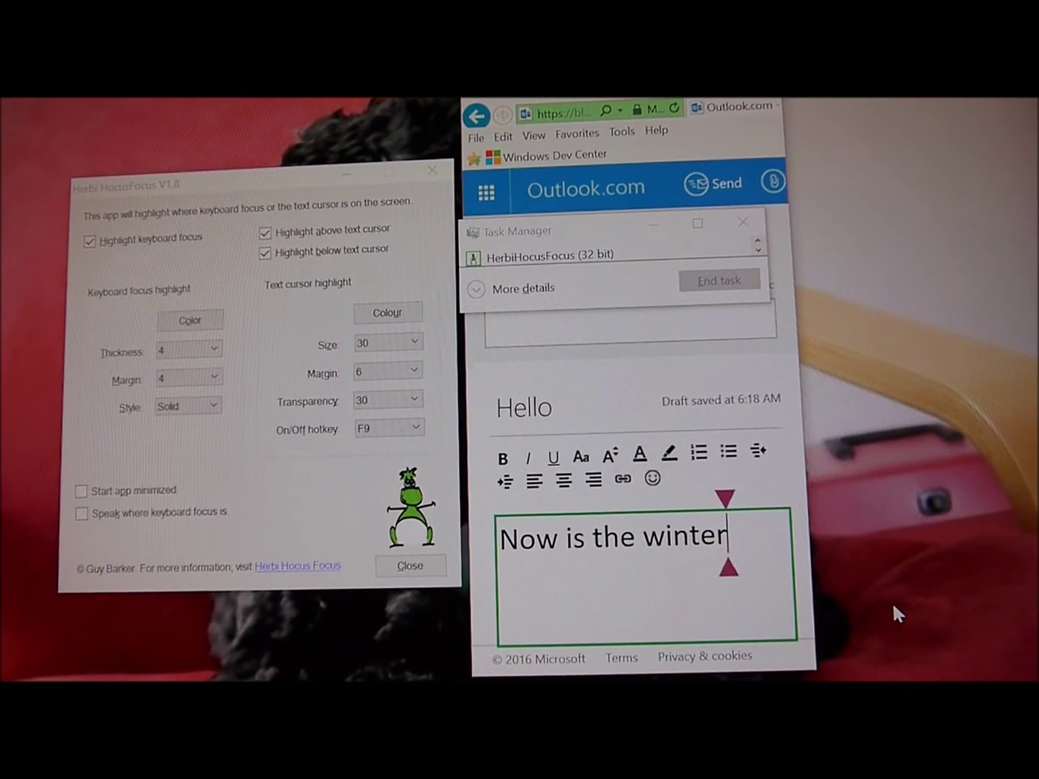
type(" of out")
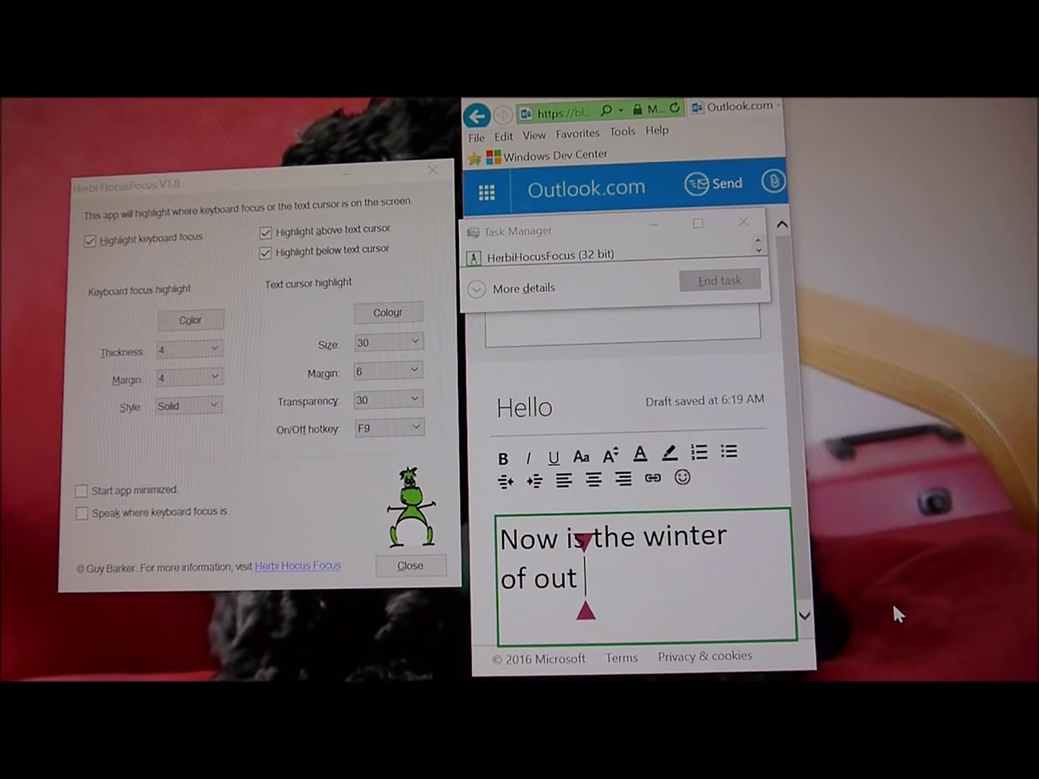
key("BackSpace")
type("r discontent")
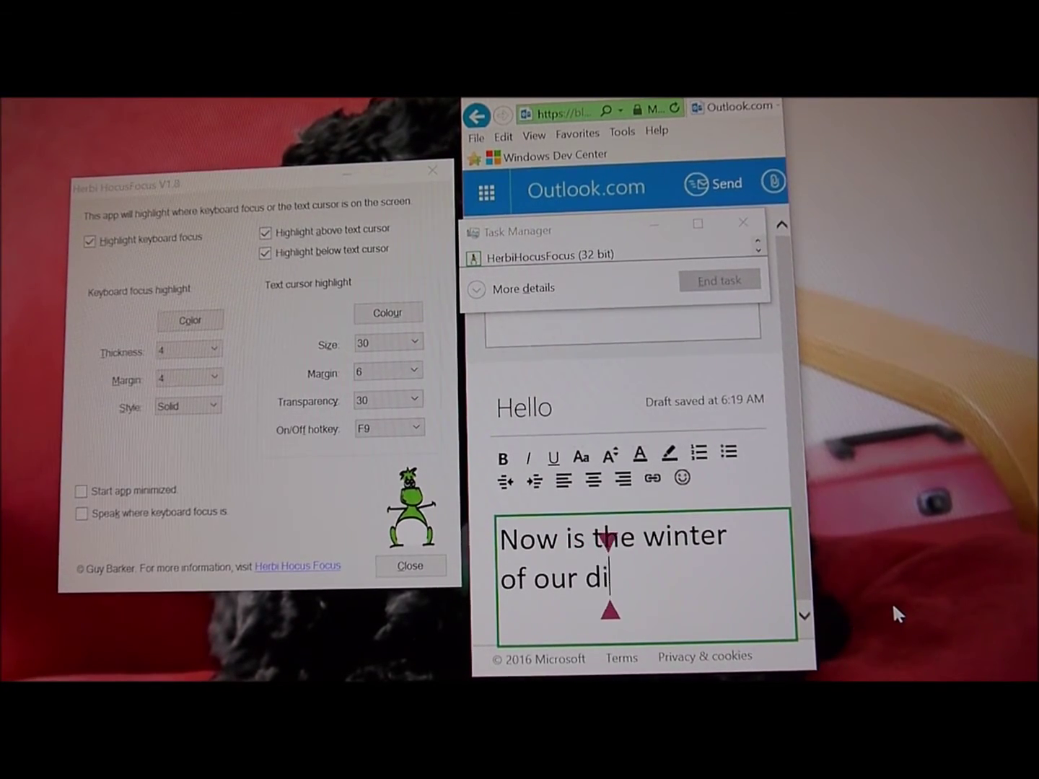